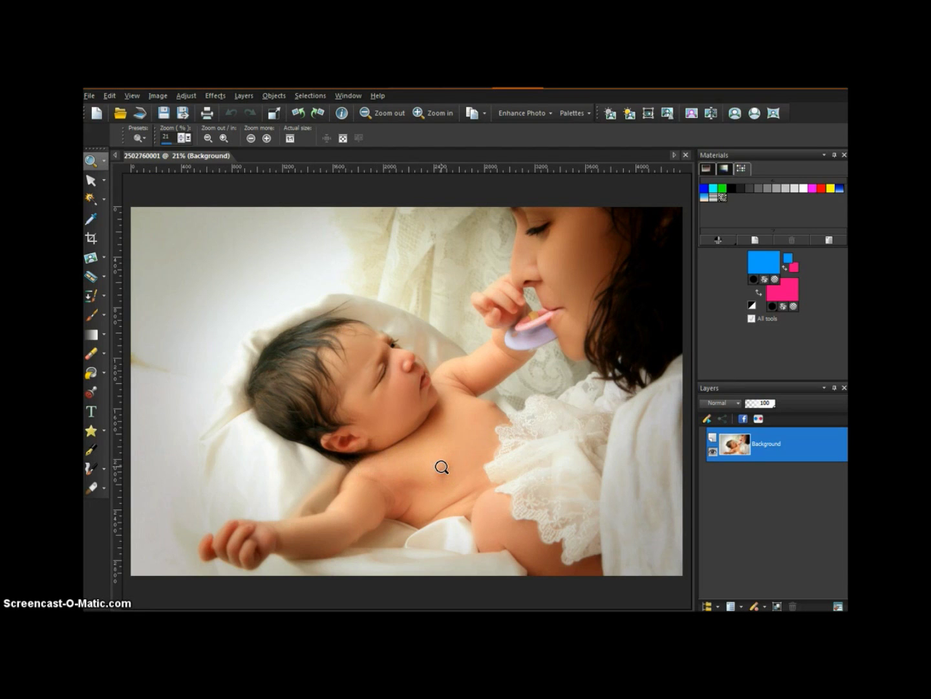
pyautogui.click(525, 477)
pyautogui.moveTo(283, 611)
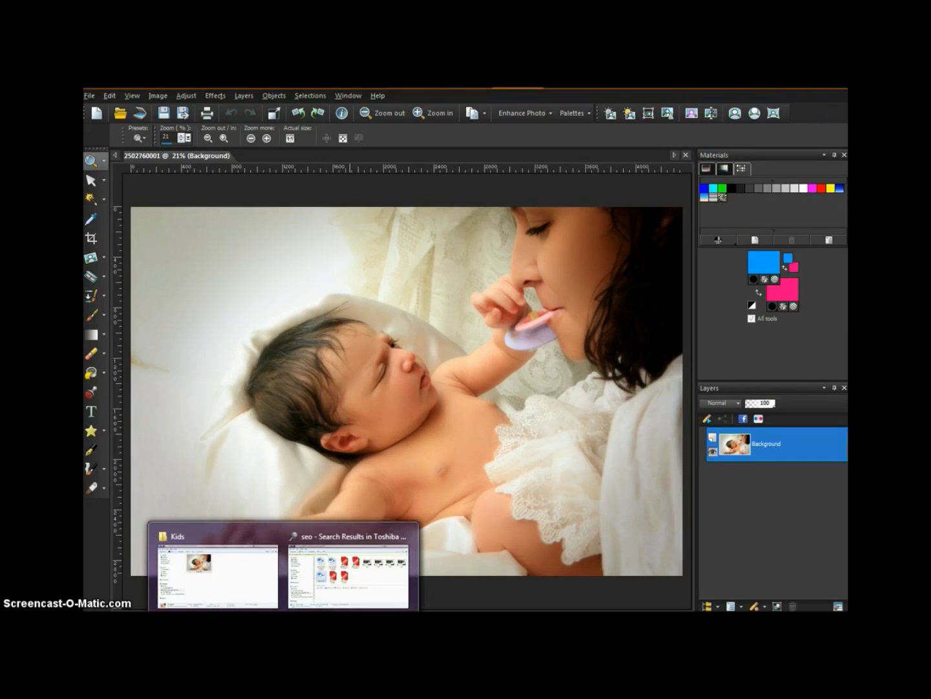
pyautogui.click(234, 580)
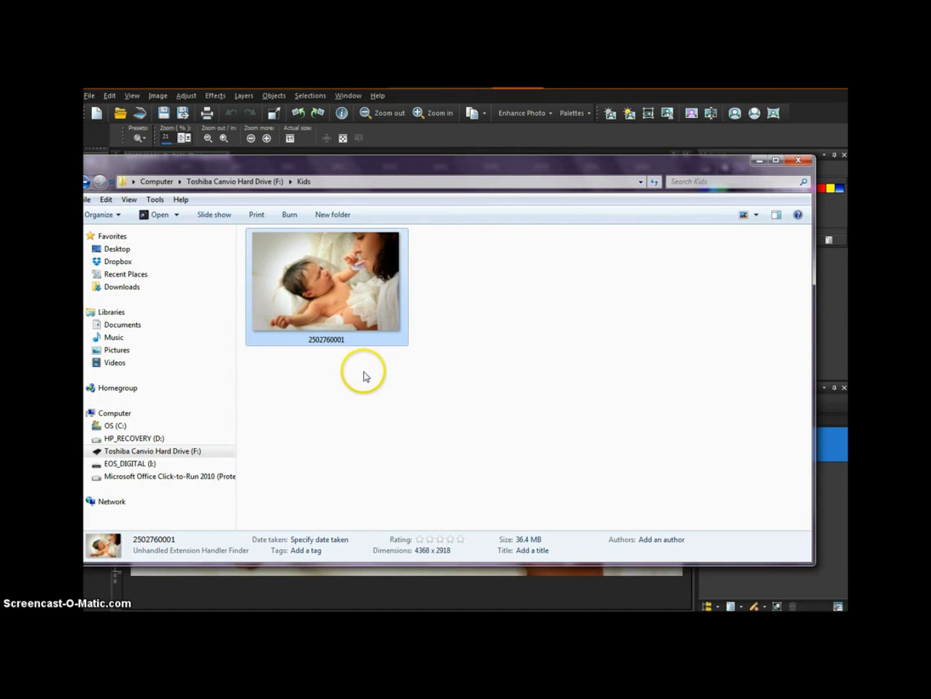
pyautogui.rightClick(337, 276)
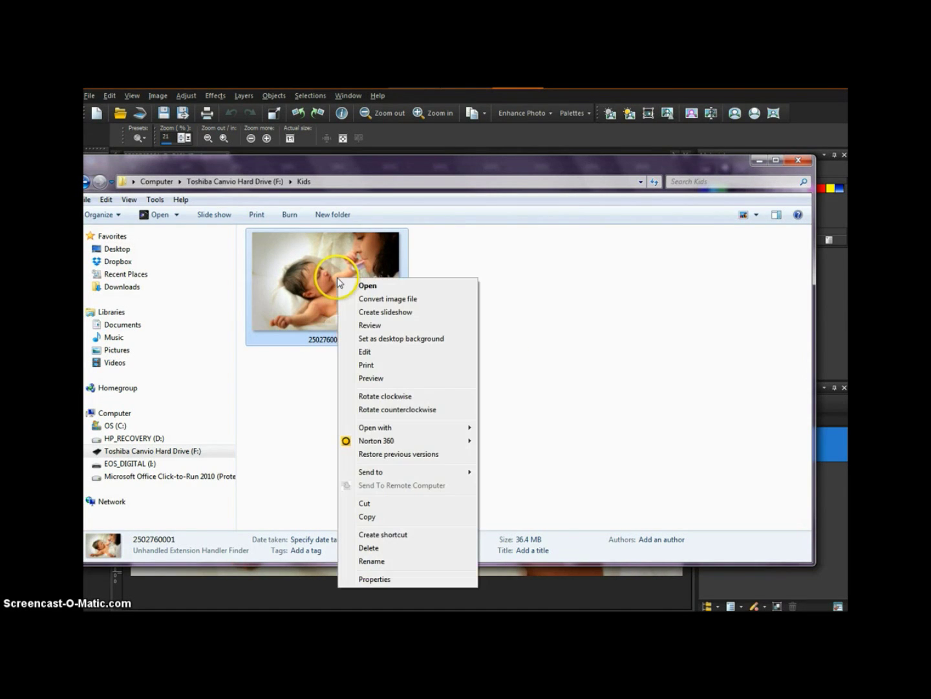
pyautogui.click(373, 579)
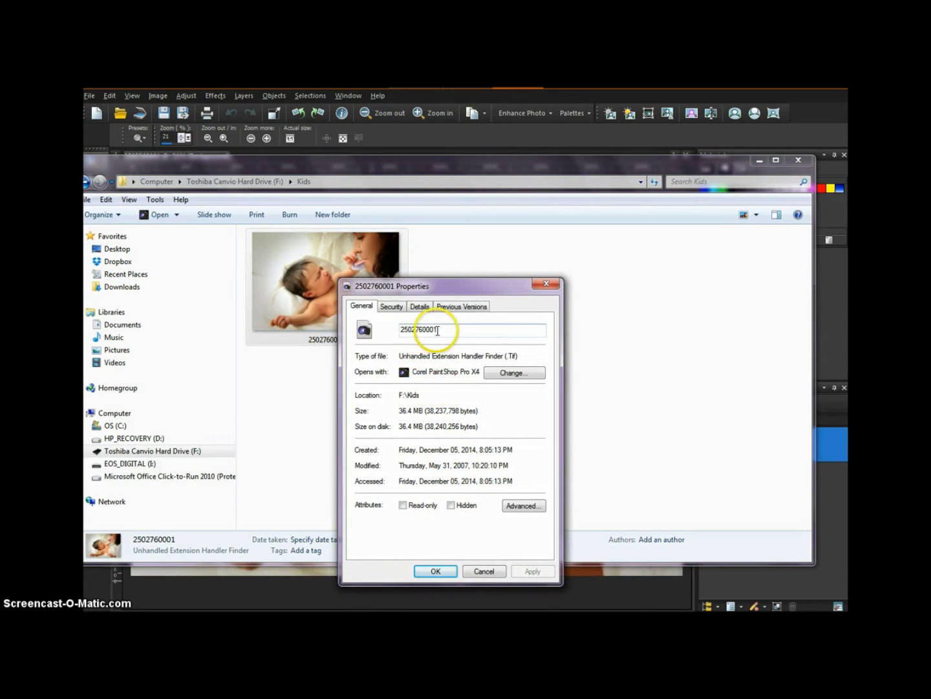
pyautogui.moveTo(443, 329); pyautogui.dragTo(385, 332)
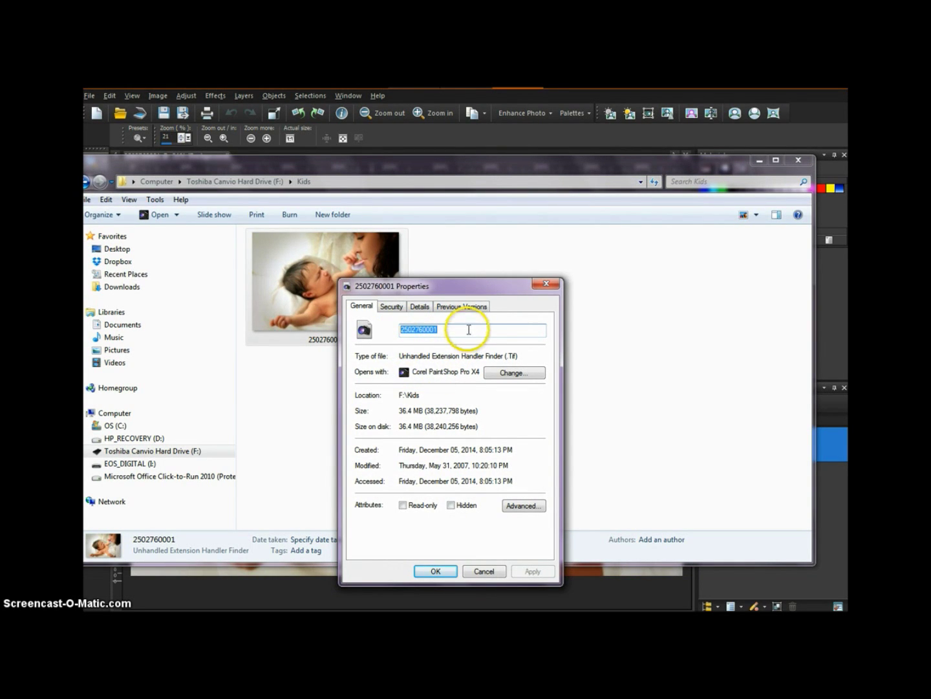
pyautogui.click(391, 308)
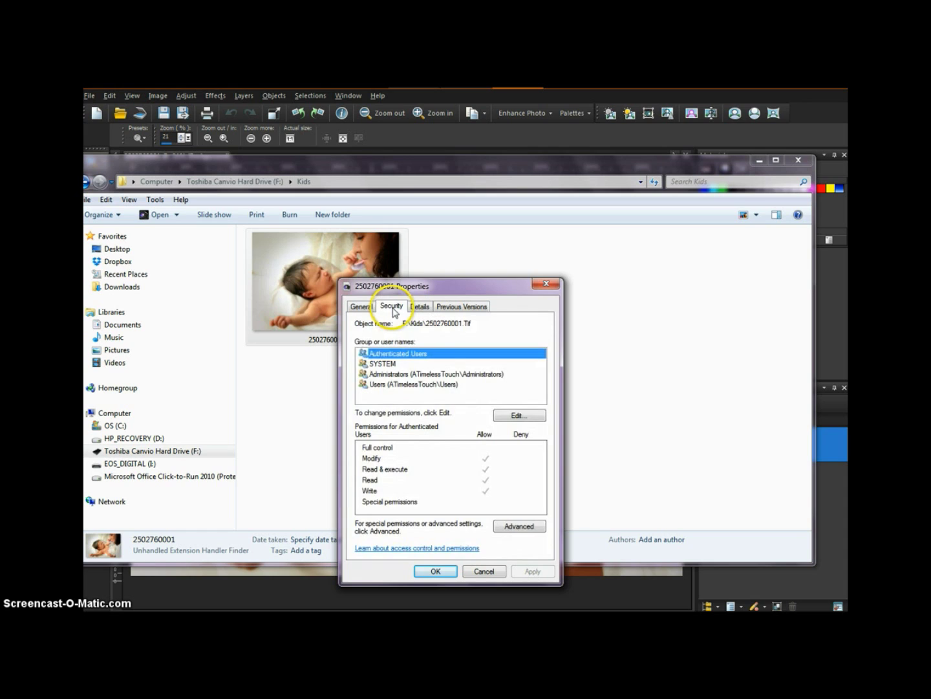
# Review the photo's Details and General properties, then switch to the Keyword Planner page.
pyautogui.click(420, 307)
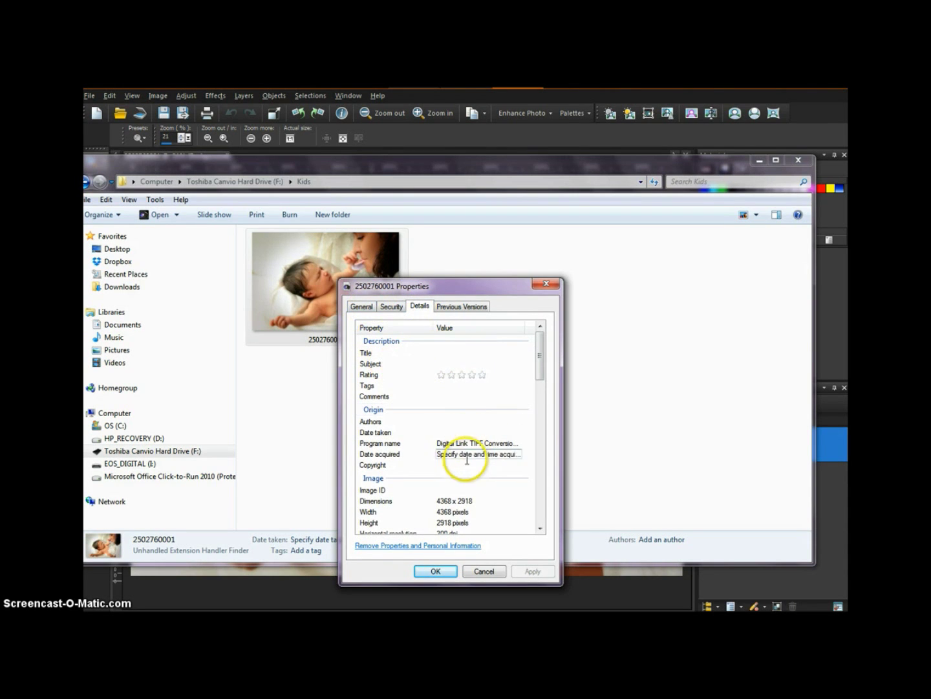
pyautogui.moveTo(539, 354); pyautogui.dragTo(411, 401)
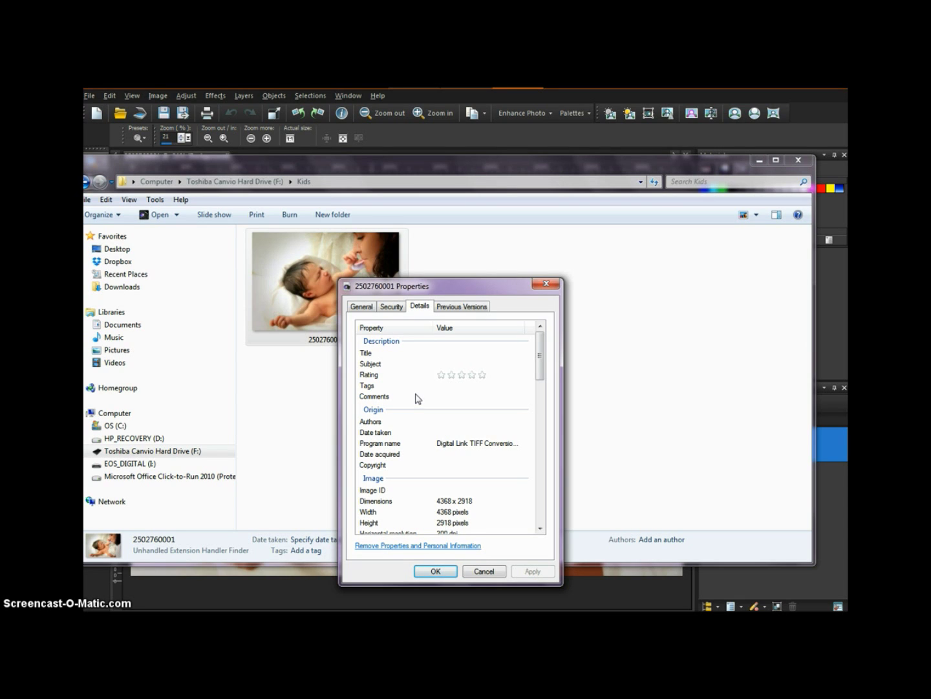
pyautogui.click(428, 353)
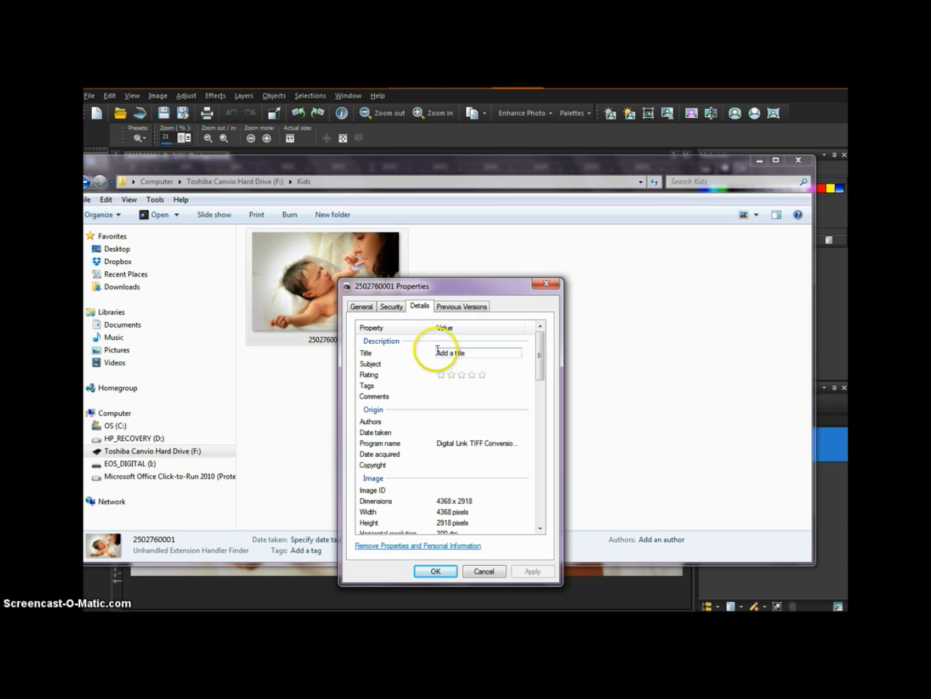
pyautogui.click(372, 311)
pyautogui.click(442, 330)
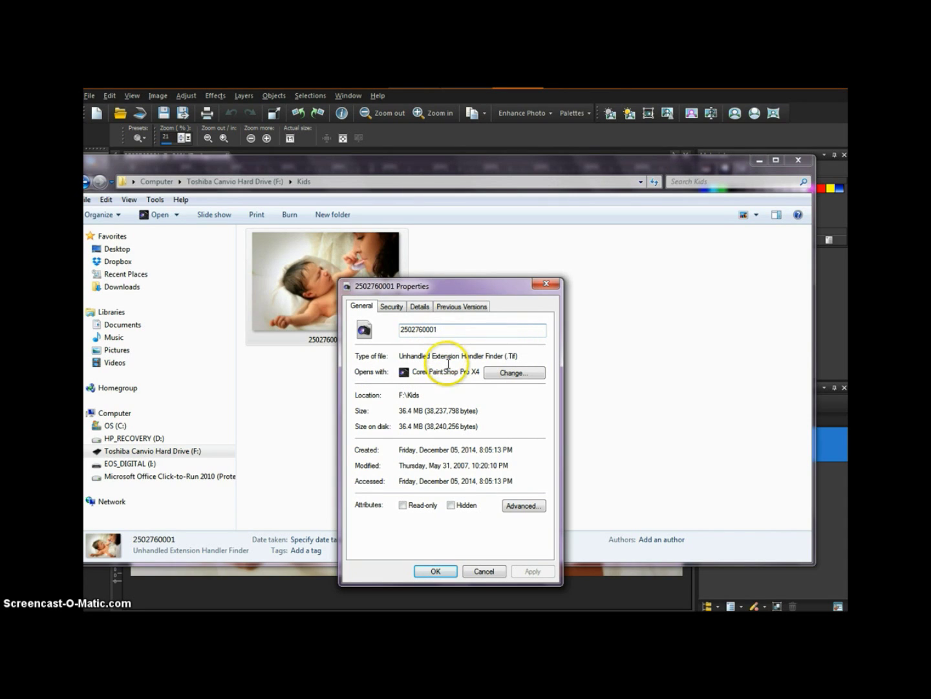
pyautogui.click(481, 370)
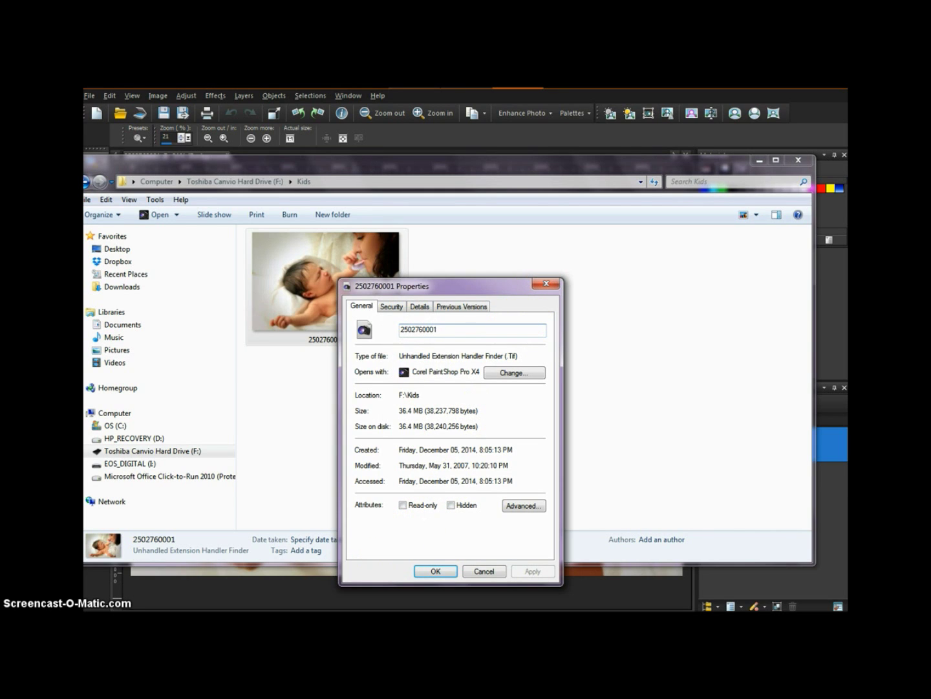
pyautogui.click(207, 559)
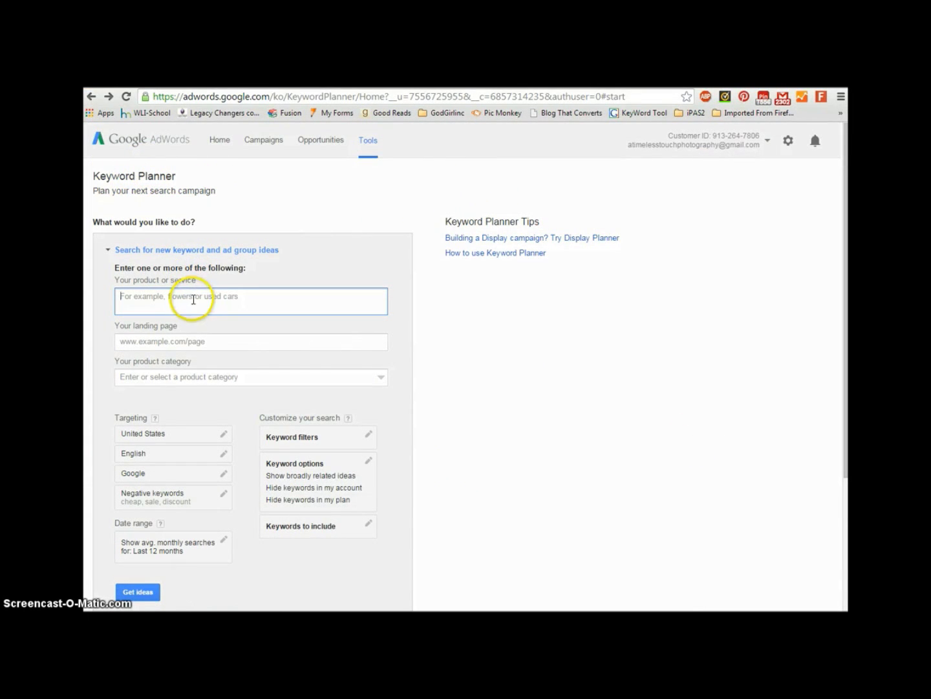
# Get keyword ideas for 'newborn photoshoot' and bring up the Keyword filters.
pyautogui.write('newbornphotoshoot')
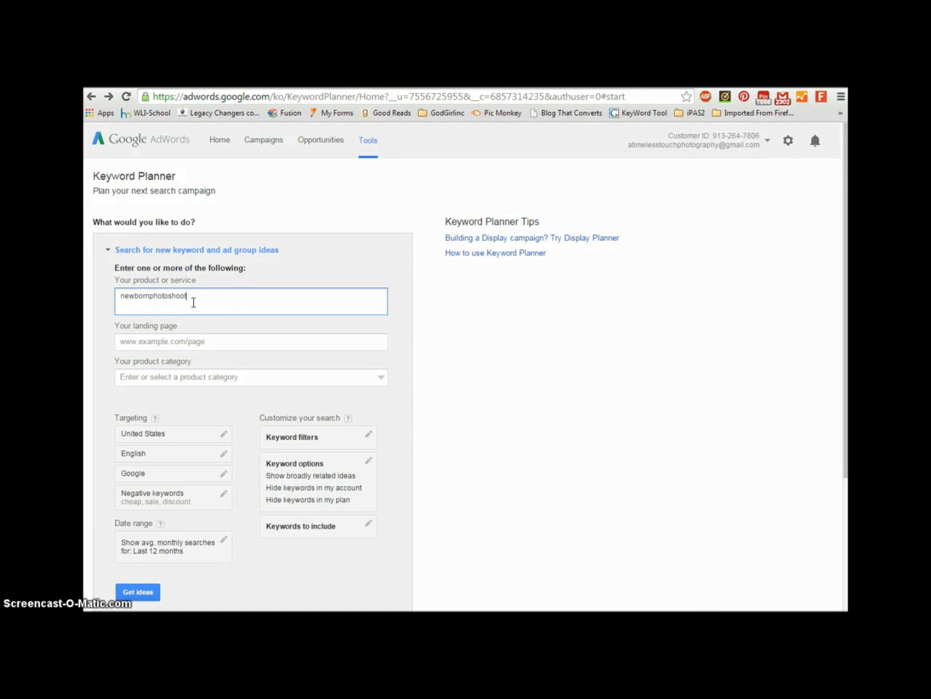
pyautogui.click(150, 295)
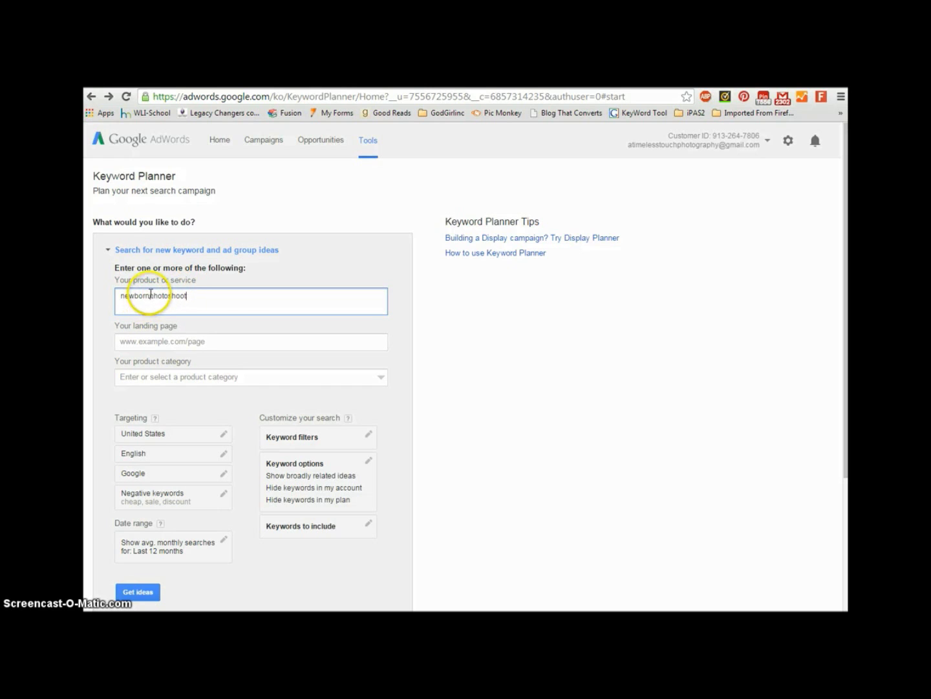
pyautogui.click(227, 294)
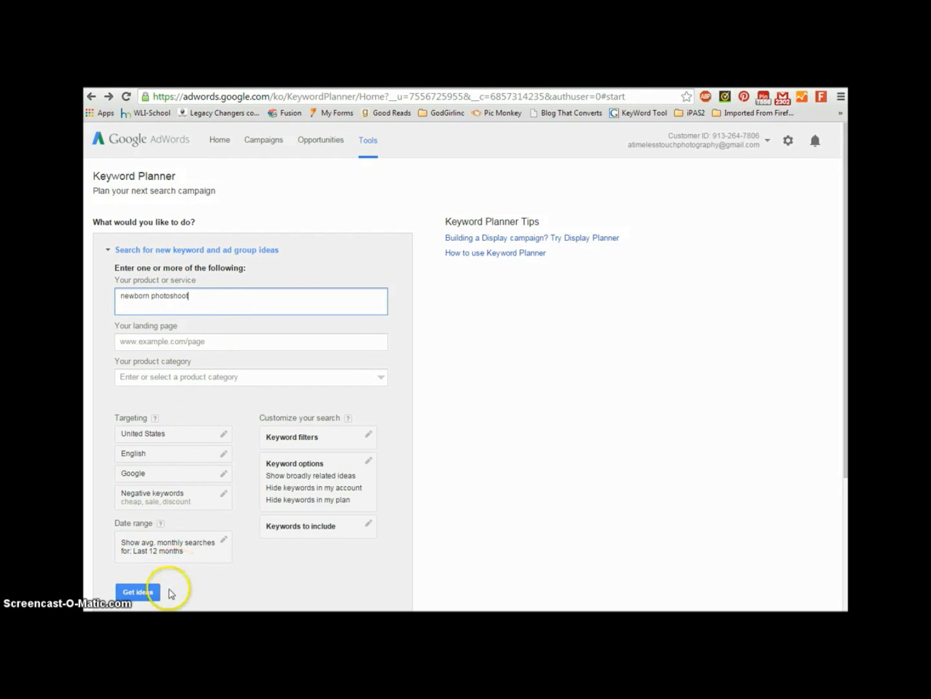
pyautogui.click(138, 590)
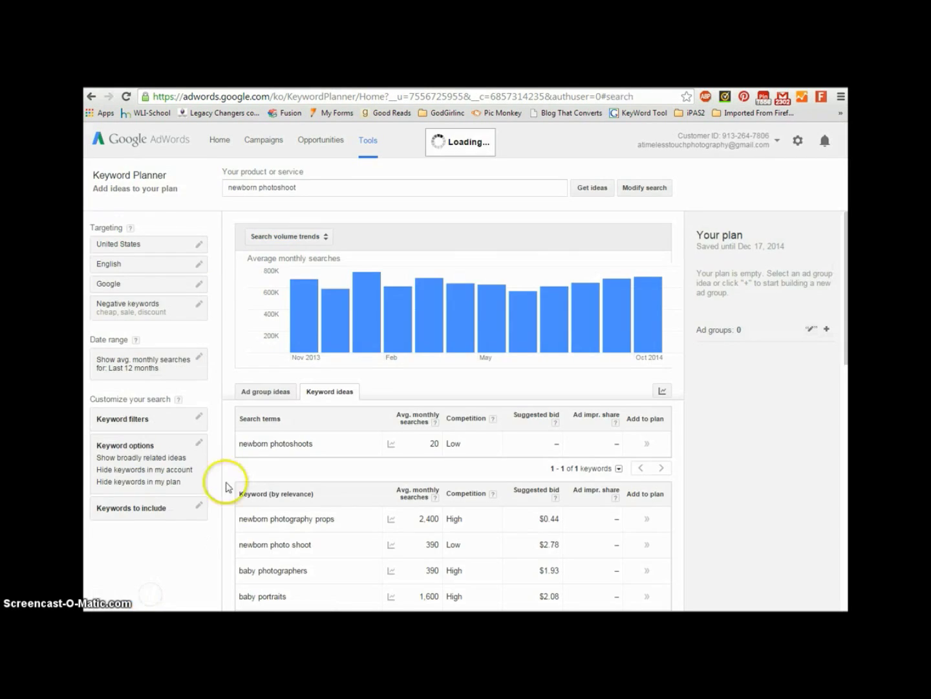
pyautogui.click(199, 418)
# Filter the keyword ideas to Low and Medium competition only.
pyautogui.click(175, 563)
pyautogui.click(132, 564)
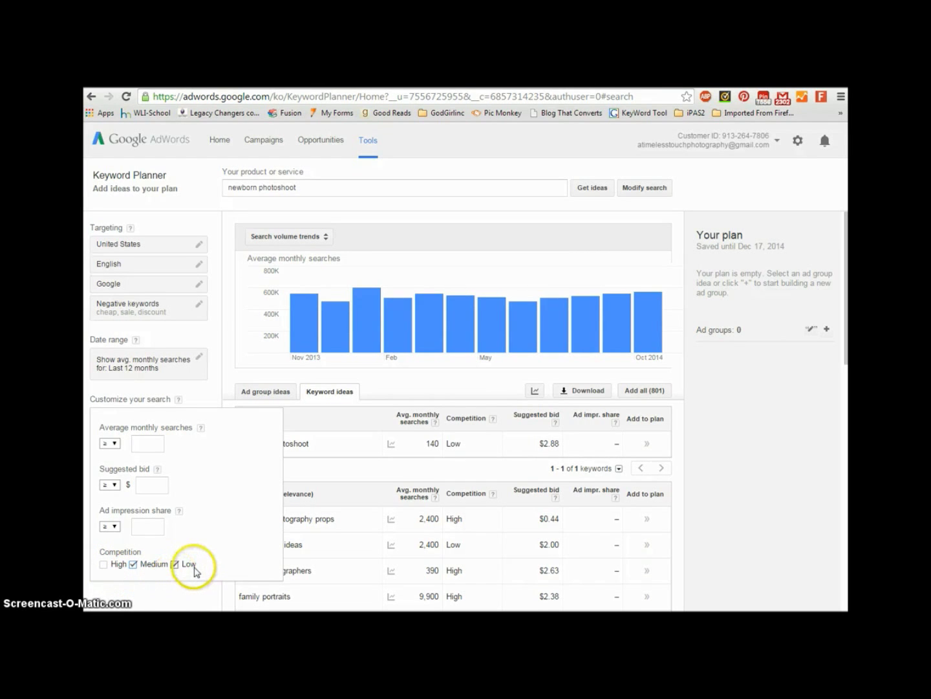
pyautogui.click(184, 593)
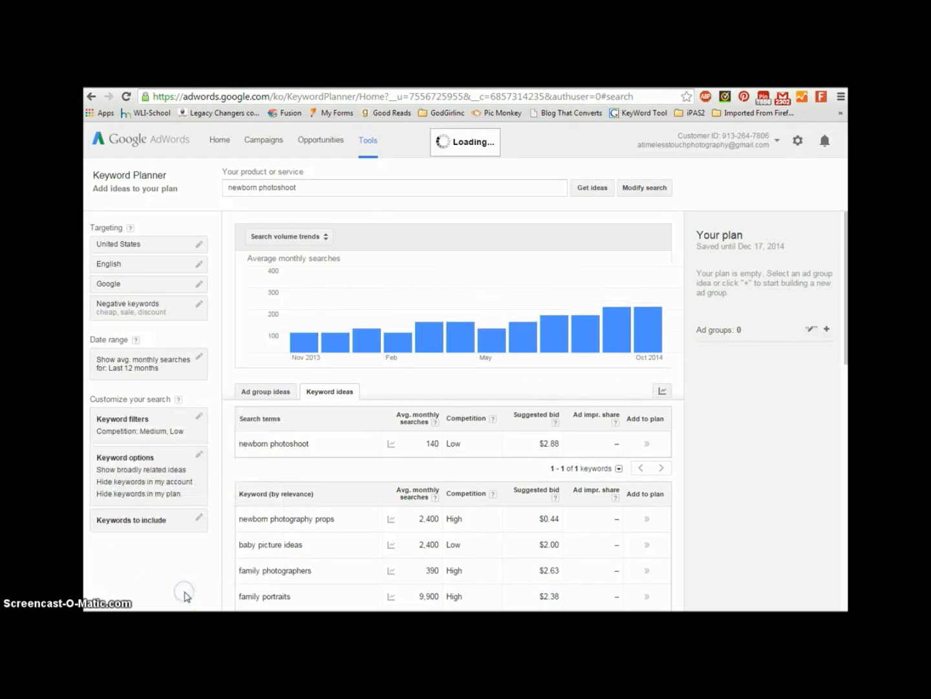
pyautogui.click(442, 439)
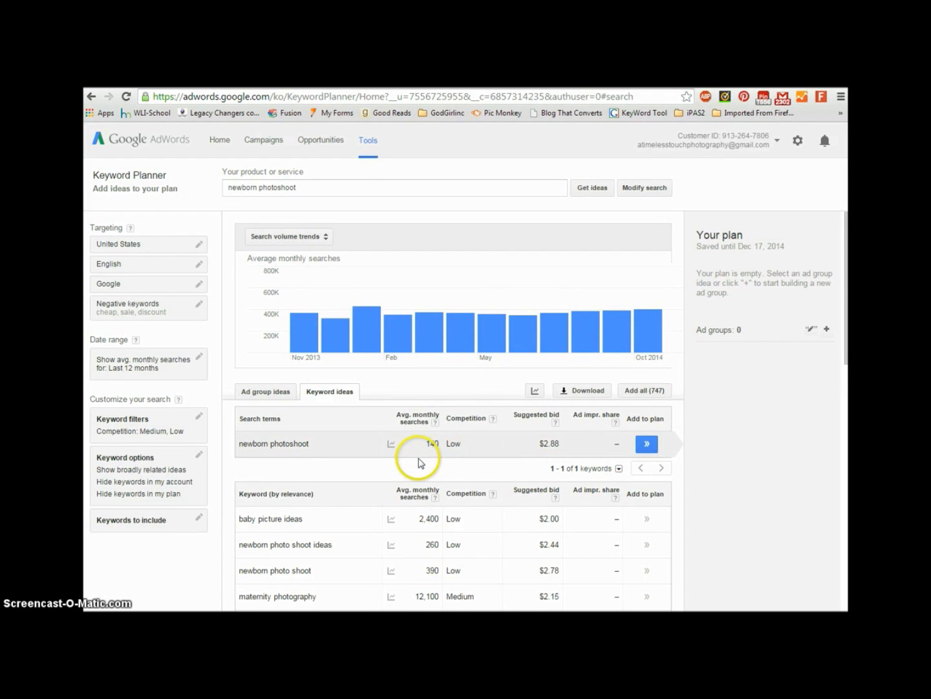
pyautogui.scroll(-2, 368, 434)
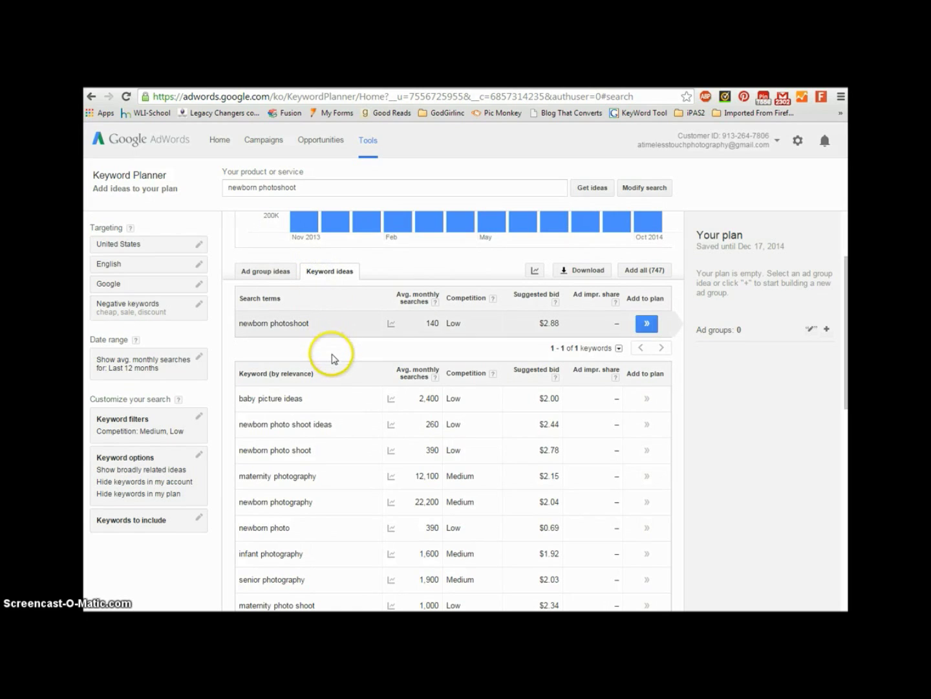
pyautogui.scroll(-2, 394, 388)
pyautogui.moveTo(394, 389)
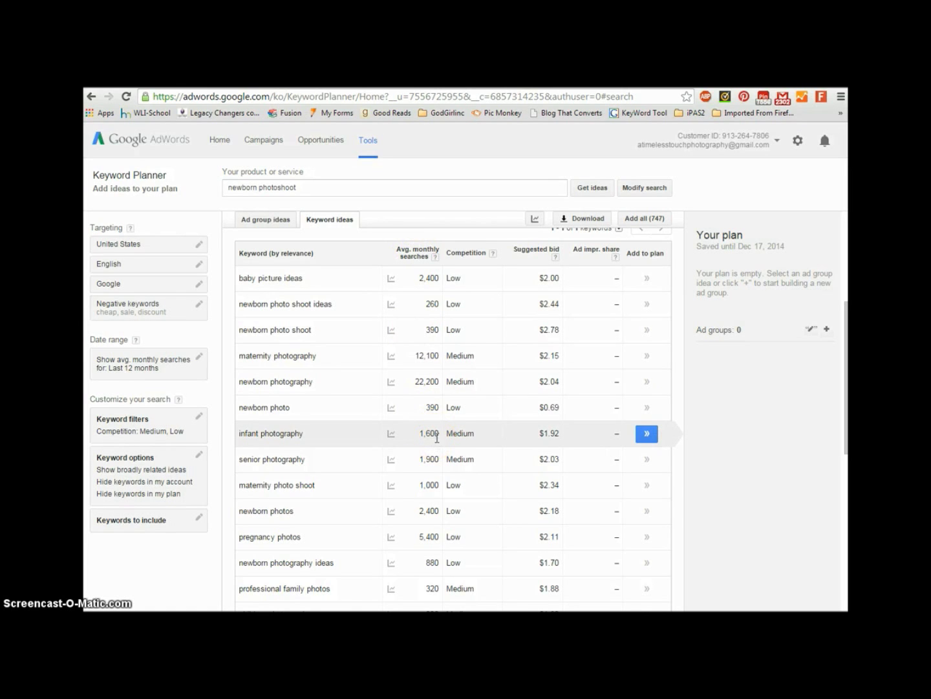
pyautogui.scroll(-2, 447, 440)
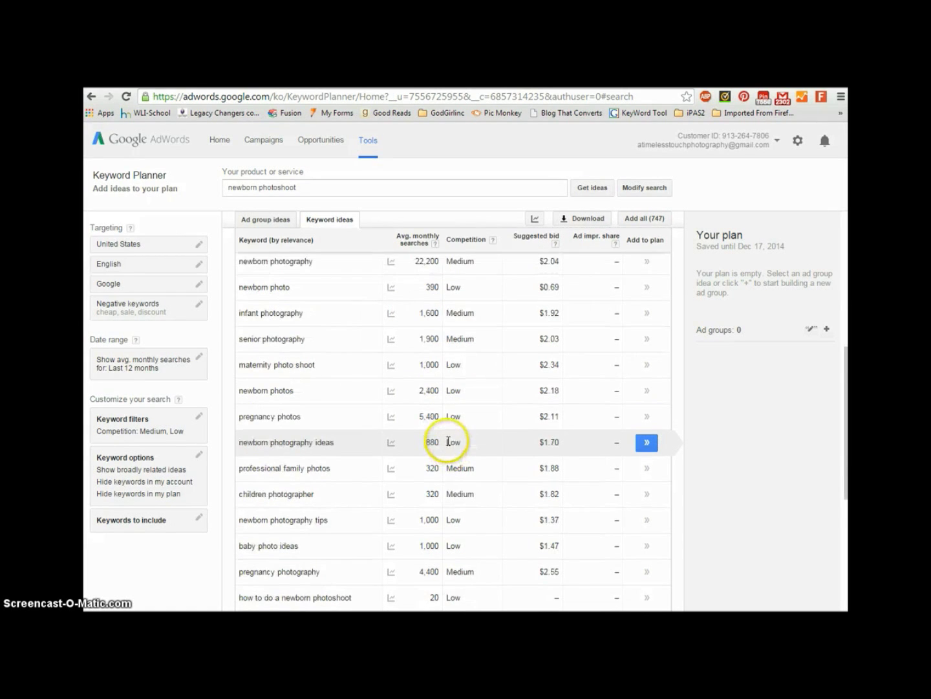
pyautogui.scroll(-3, 447, 441)
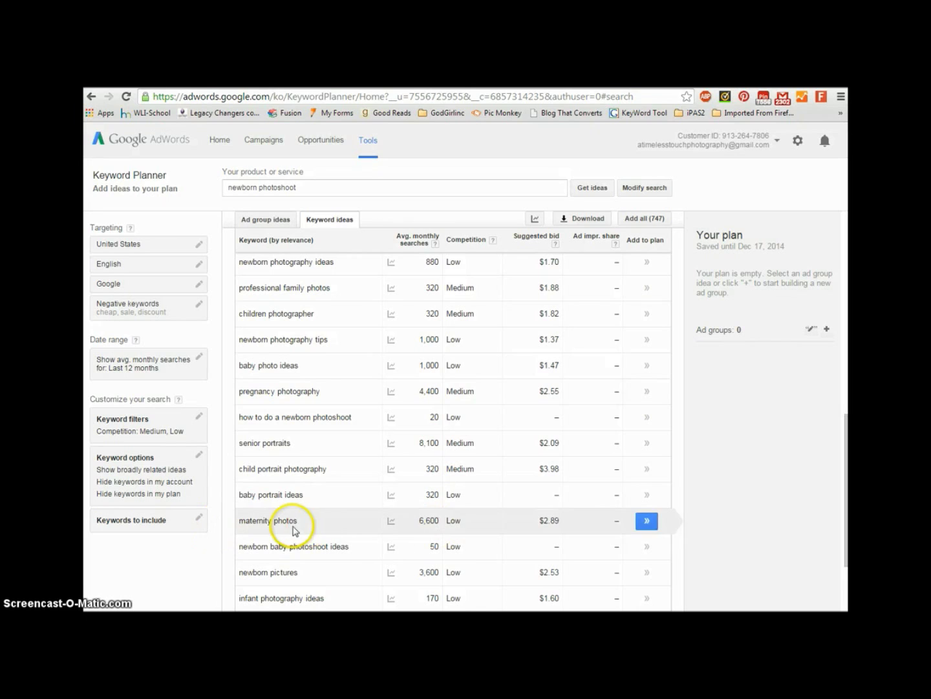
pyautogui.scroll(-2, 439, 505)
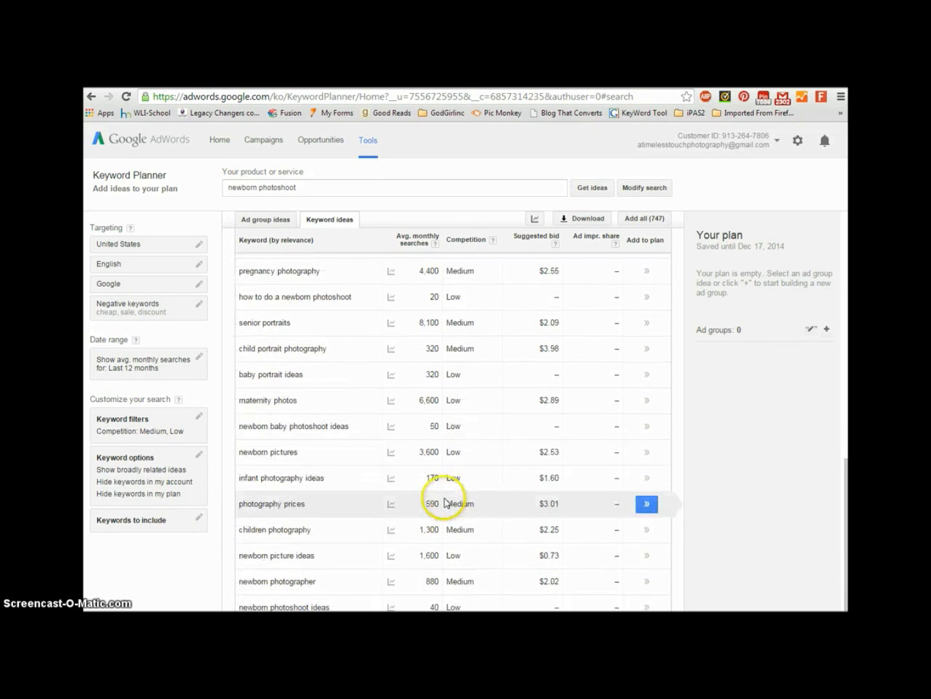
pyautogui.click(433, 454)
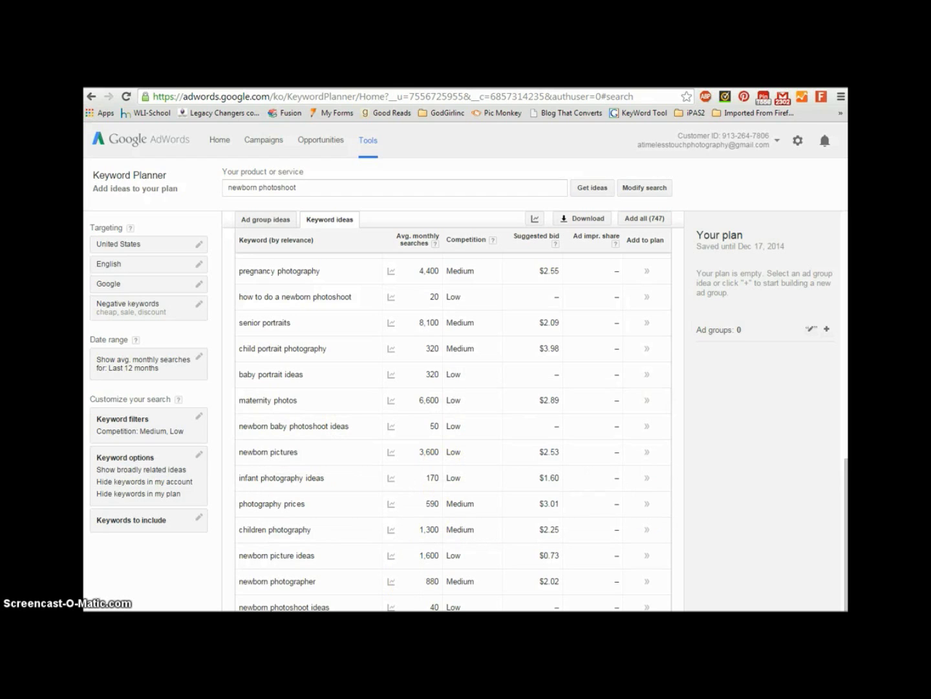
pyautogui.moveTo(289, 610)
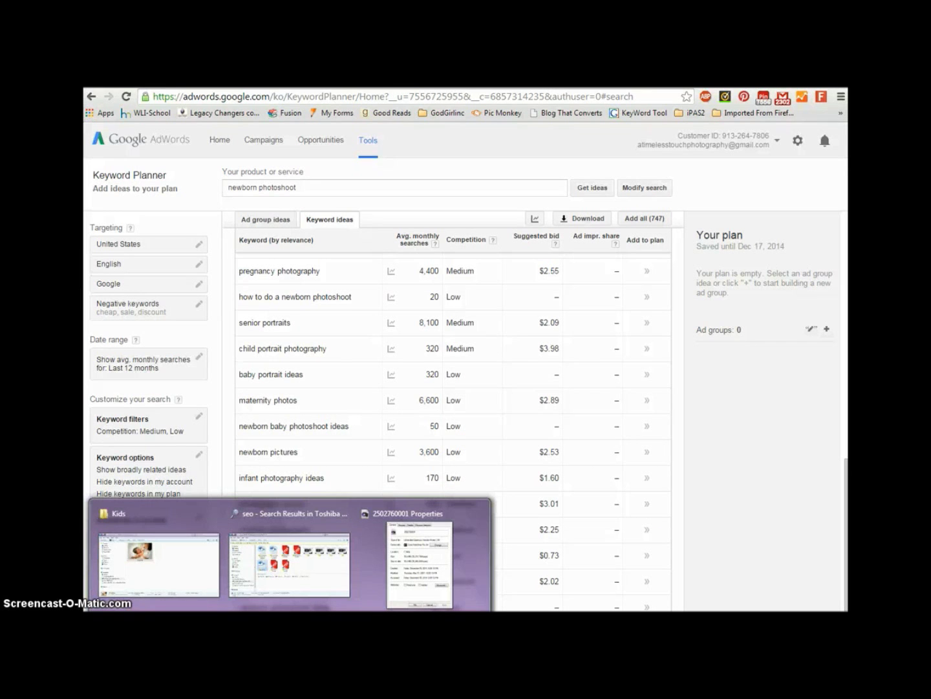
# Reopen the photo's Details properties and start editing Tags, moving the window aside.
pyautogui.click(424, 585)
pyautogui.click(416, 311)
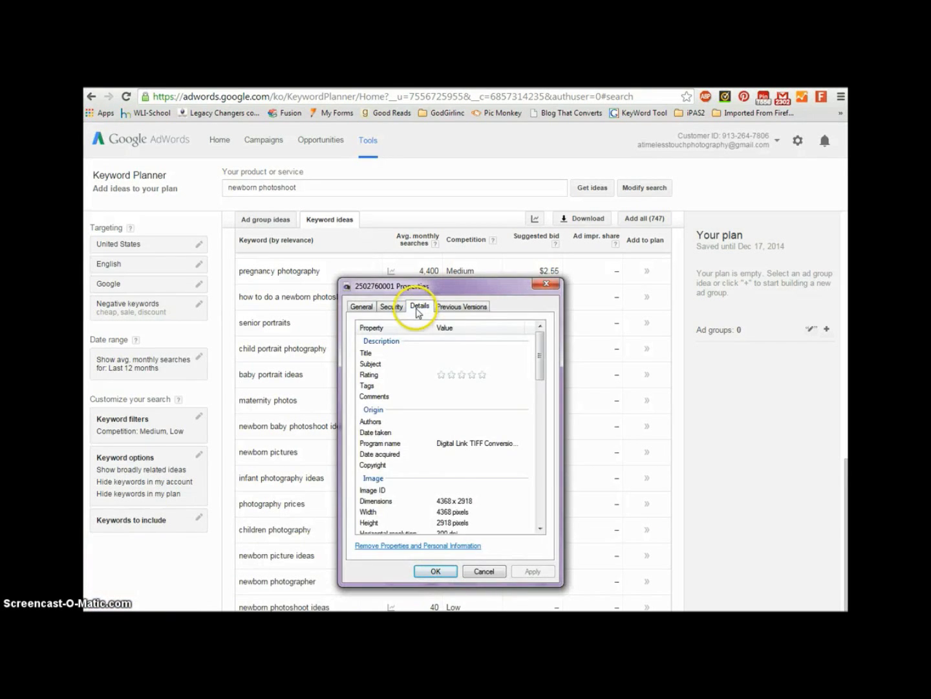
pyautogui.click(452, 386)
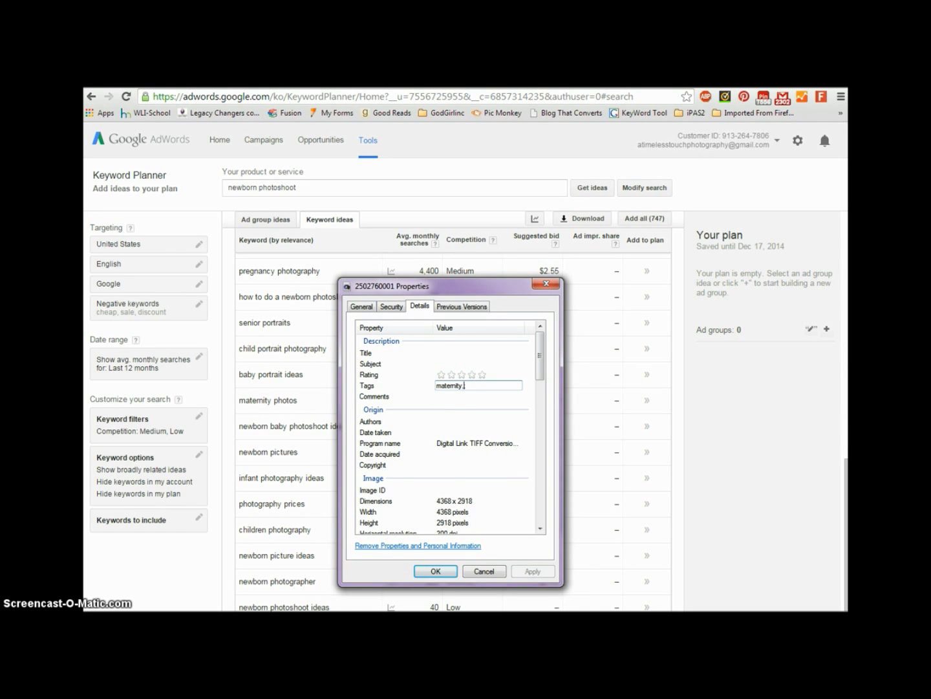
pyautogui.moveTo(434, 287); pyautogui.dragTo(489, 268)
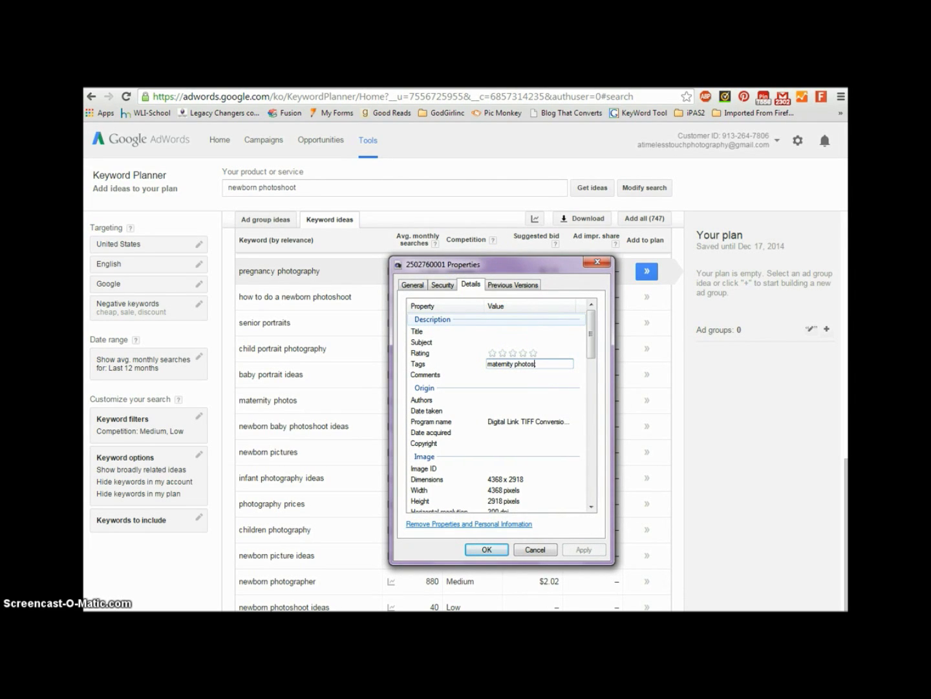
pyautogui.click(544, 364)
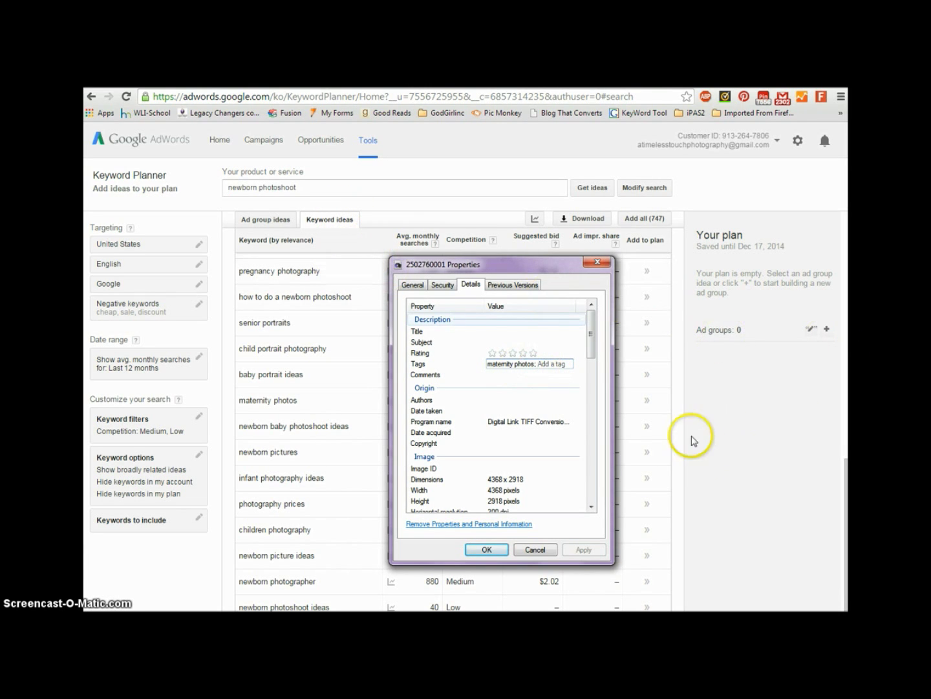
# Check the keyword results and close the Explorer search results window.
pyautogui.click(749, 446)
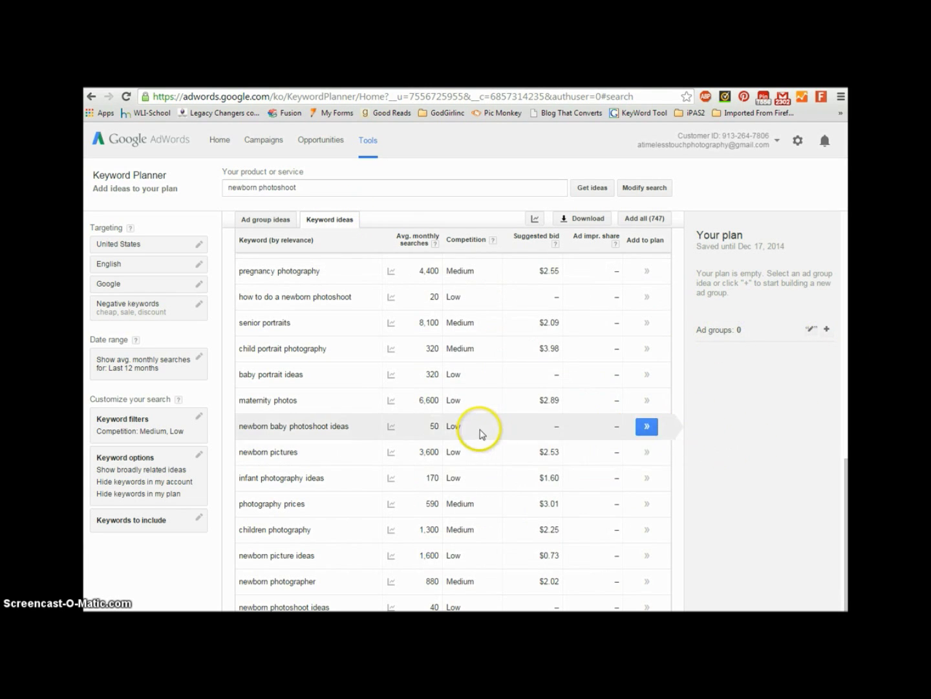
pyautogui.scroll(4, 434, 423)
pyautogui.scroll(3, 434, 423)
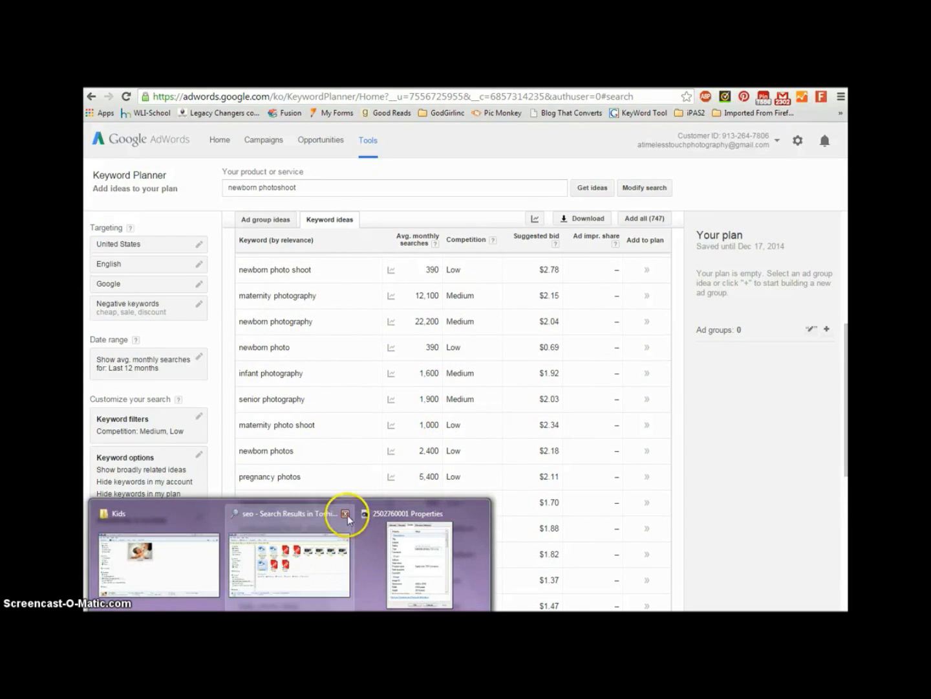
pyautogui.click(347, 515)
# Add the tag 'newbor photography;' after 'maternity photos' in the photo's Tags.
pyautogui.click(331, 573)
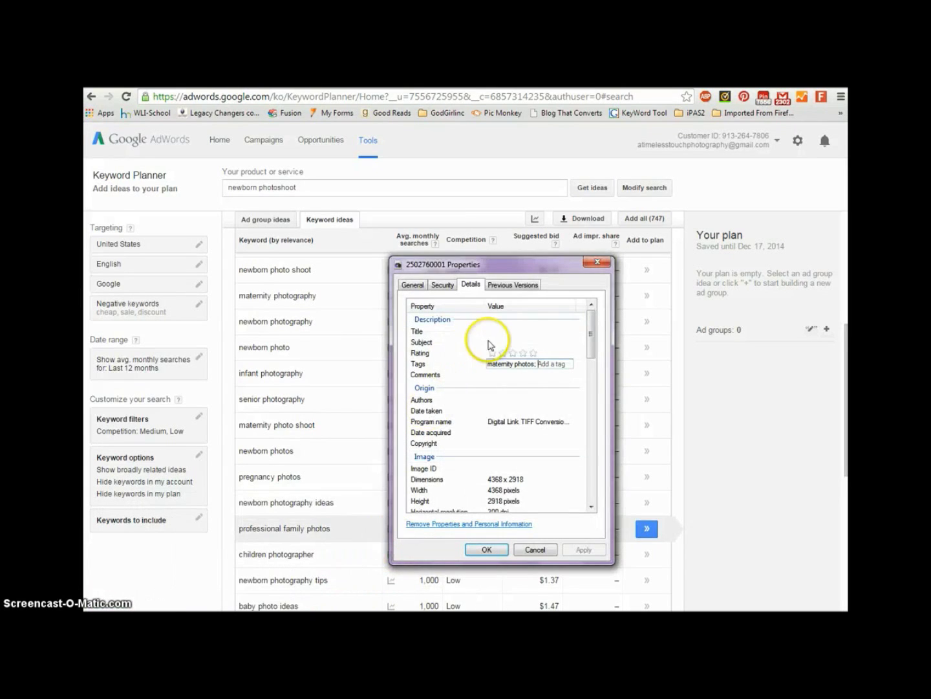
pyautogui.click(538, 363)
pyautogui.write('newbor photography;')
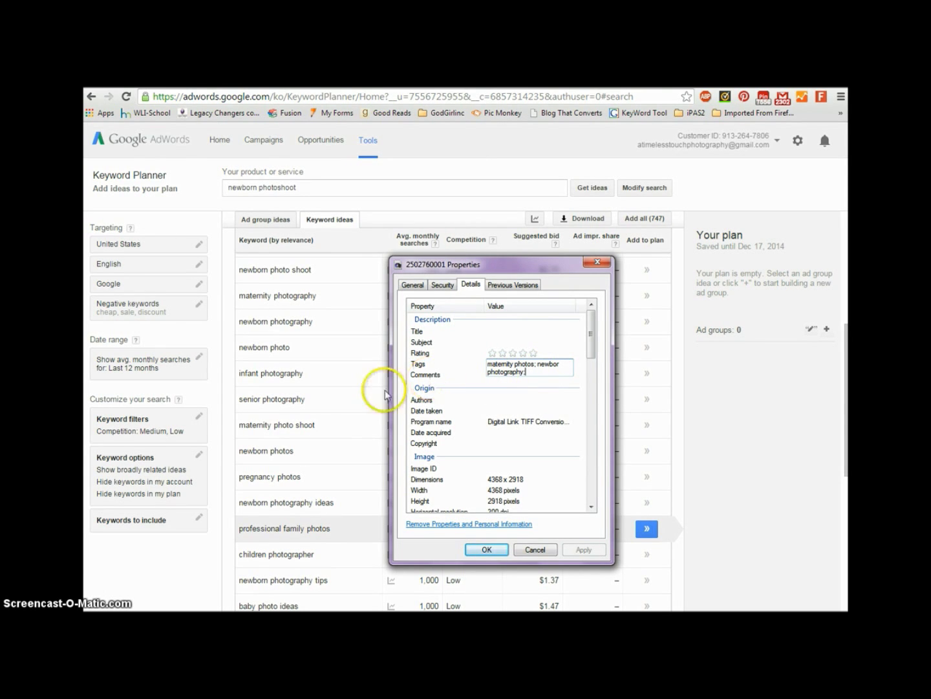
pyautogui.click(316, 190)
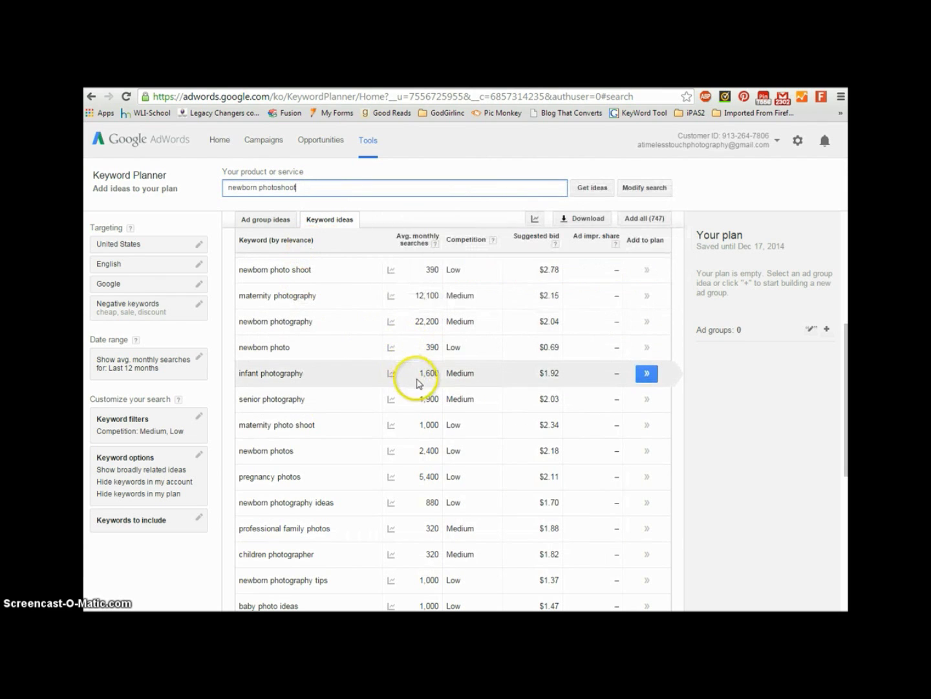
# Open the Pregnancy ad group's 7 keywords, including 'pregnancy pictures' (8,100).
pyautogui.scroll(3, 444, 421)
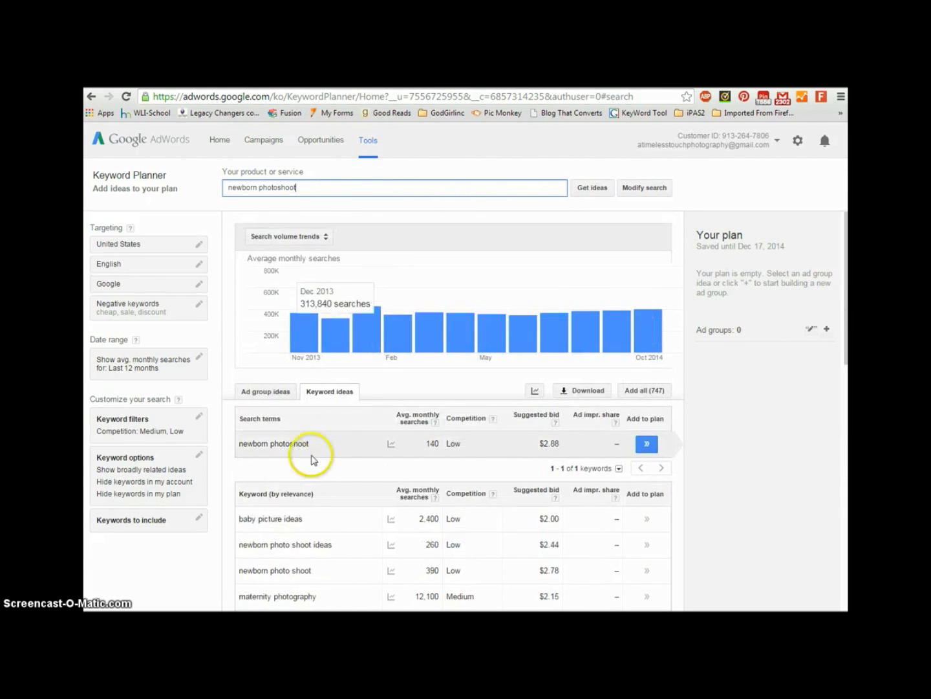
pyautogui.click(277, 442)
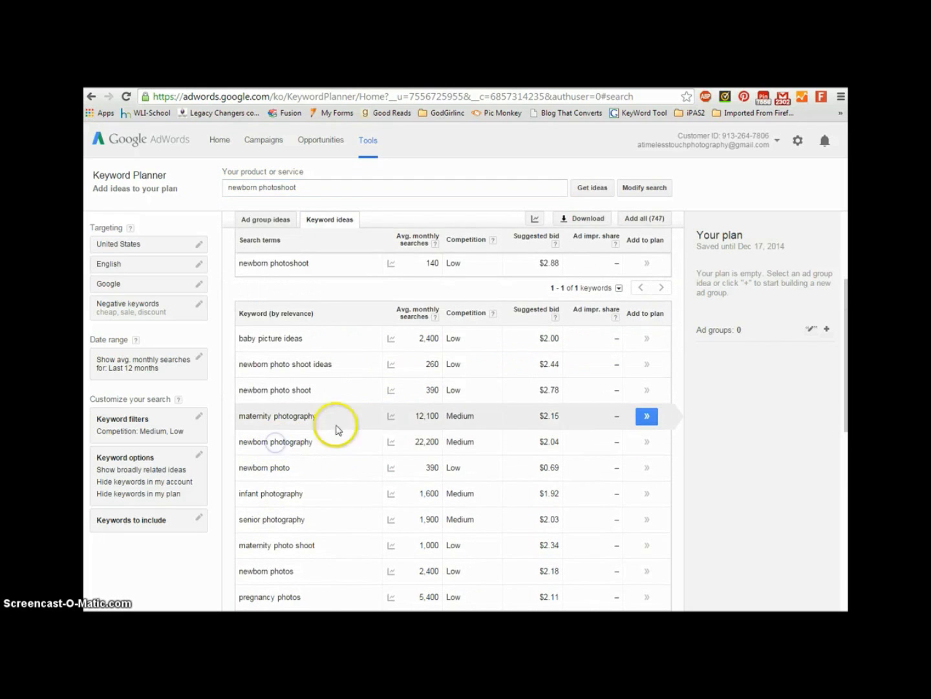
pyautogui.click(390, 421)
pyautogui.click(268, 392)
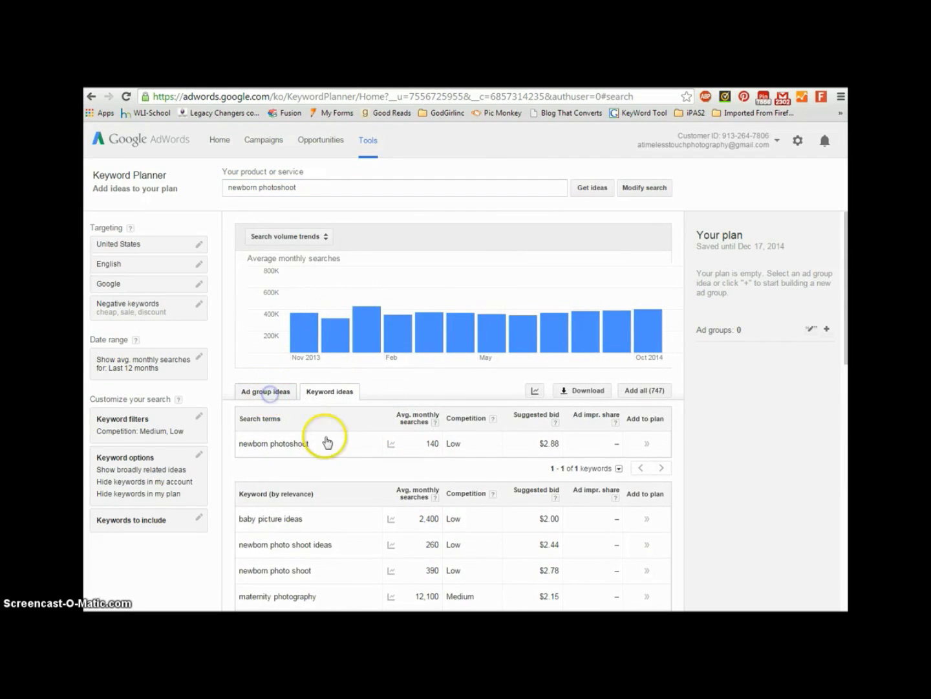
pyautogui.scroll(-5, 414, 414)
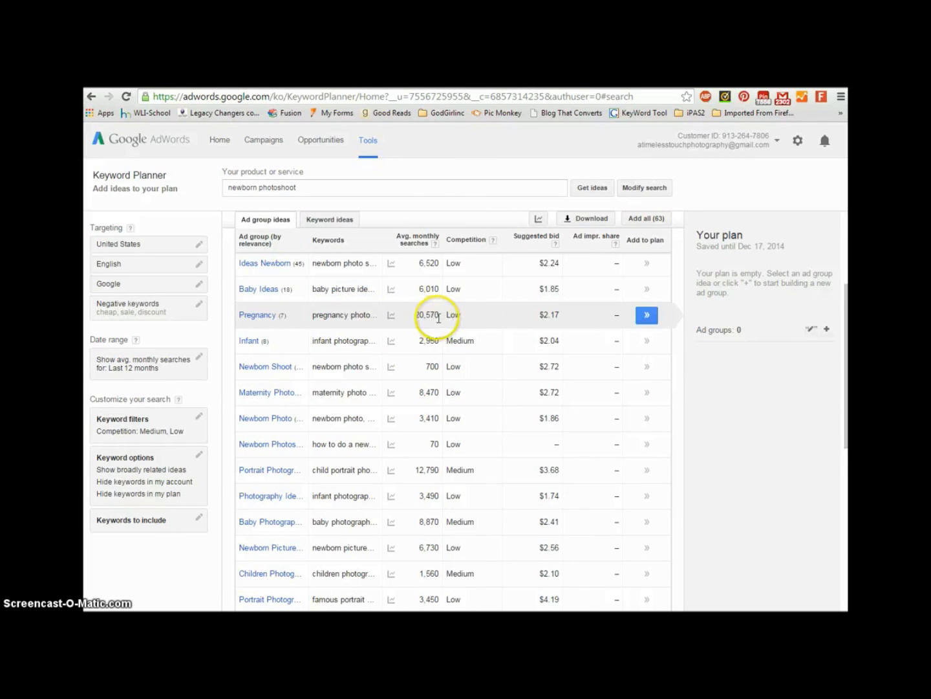
pyautogui.click(277, 318)
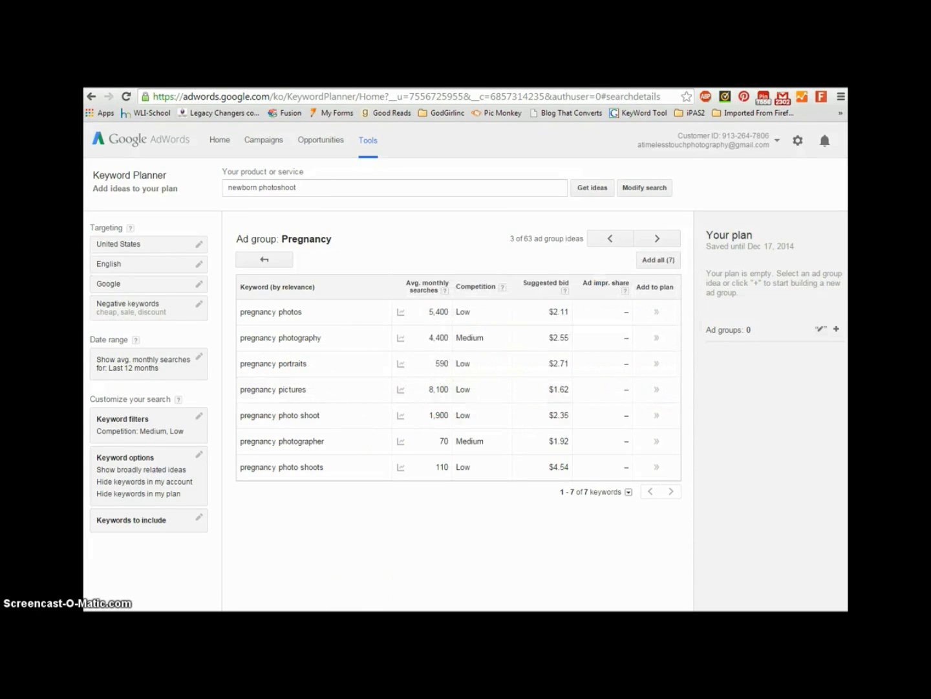
pyautogui.click(332, 566)
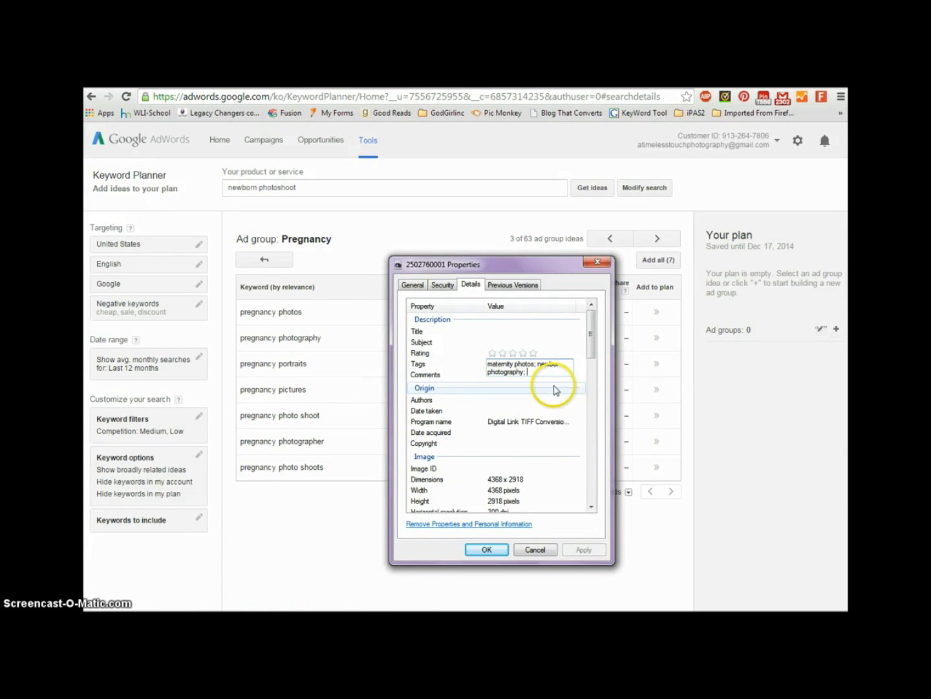
# Add 'pregnancy pictures' to the photo's Tags and return to all 63 ad group ideas.
pyautogui.write(';')
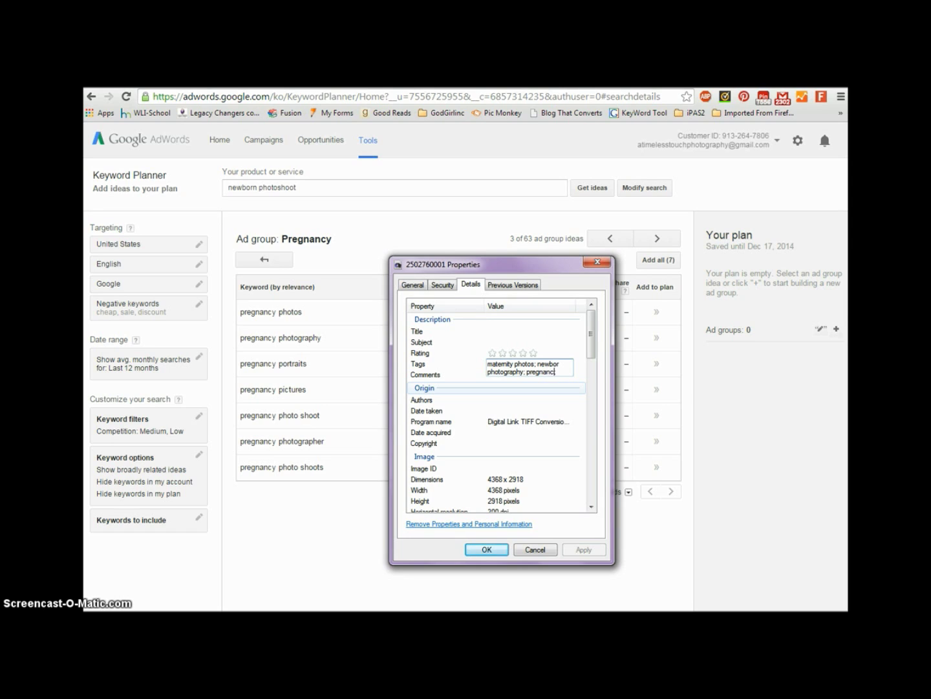
pyautogui.write('tures')
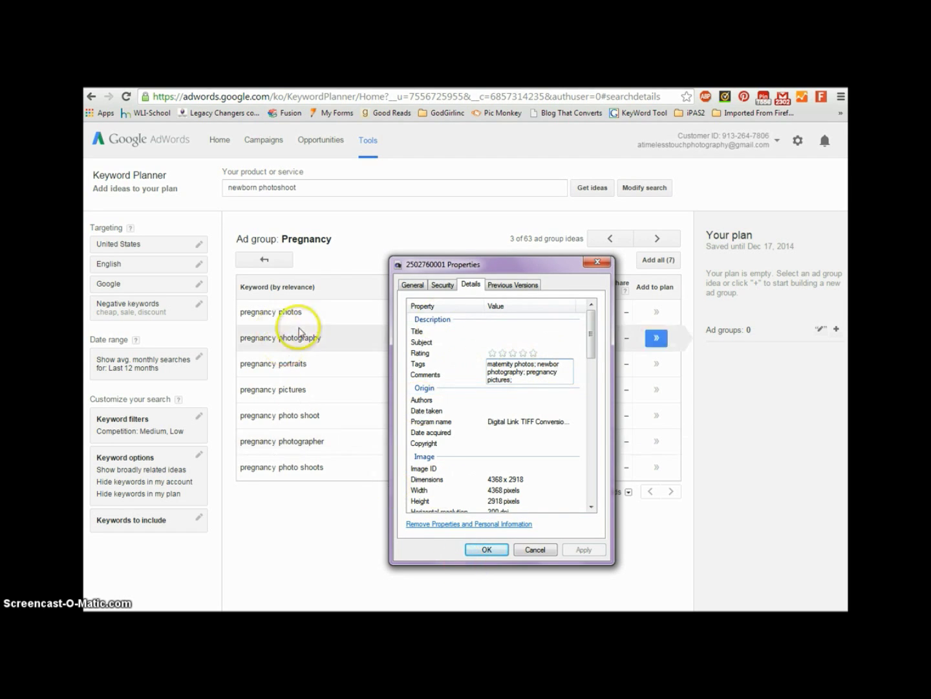
pyautogui.click(352, 218)
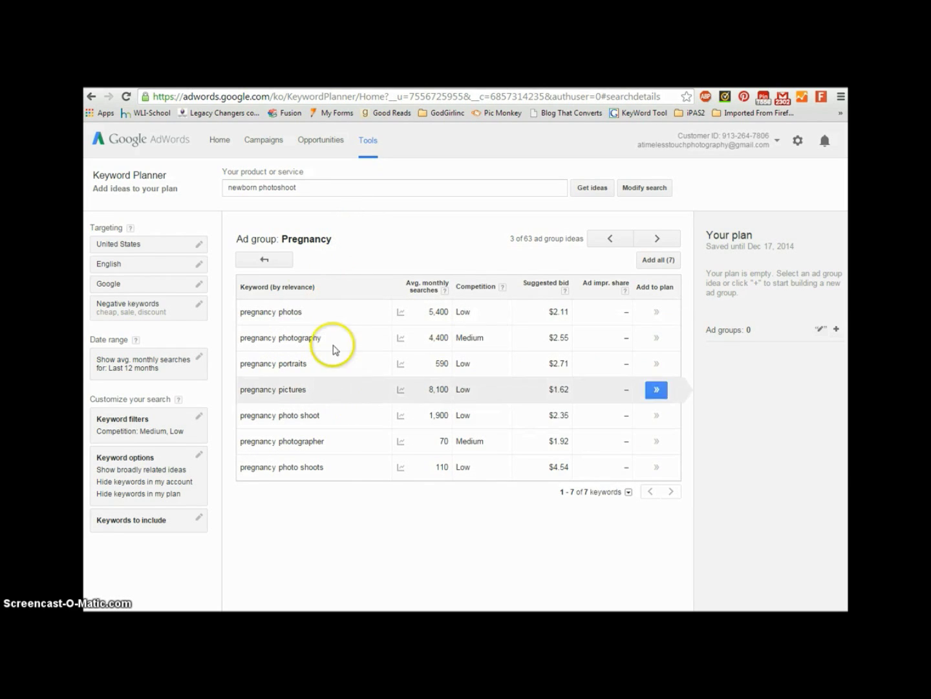
pyautogui.click(278, 259)
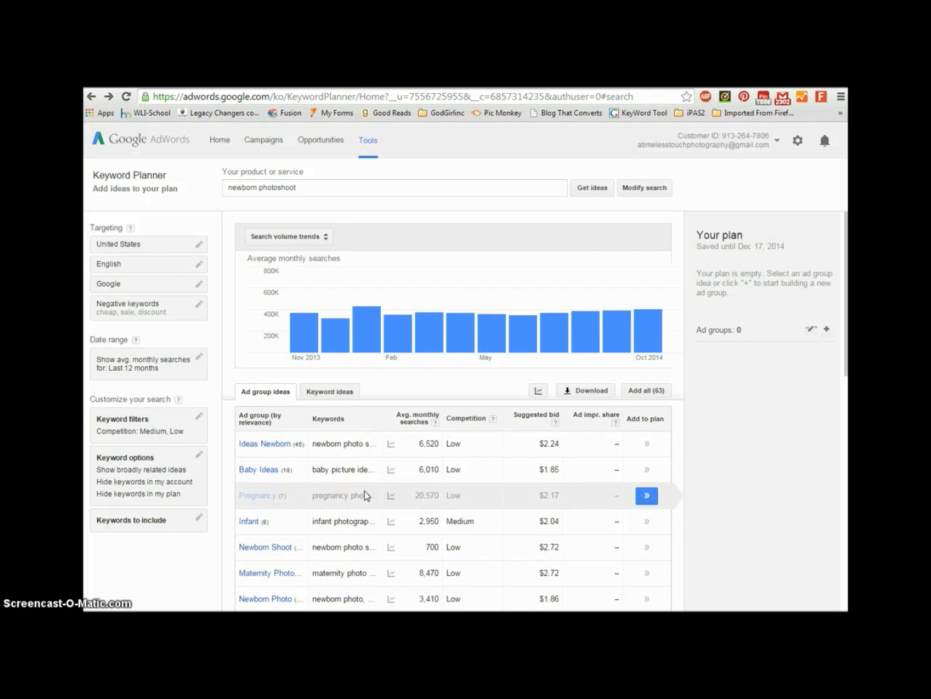
pyautogui.click(261, 188)
# Change the search to 'newborn photos' and view its individual keyword ideas.
pyautogui.doubleClick(279, 187)
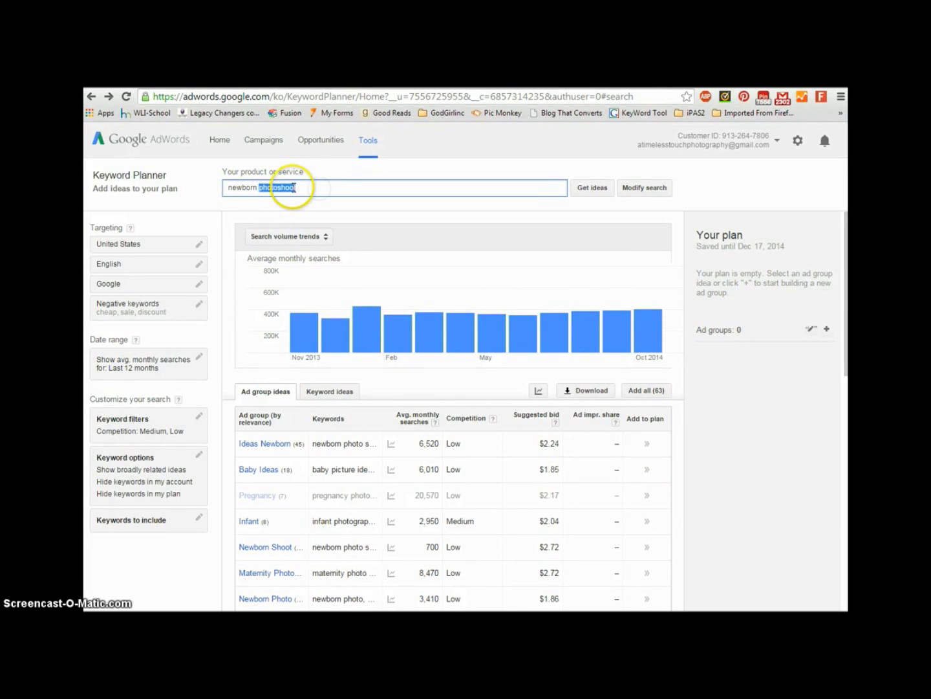
pyautogui.click(307, 188)
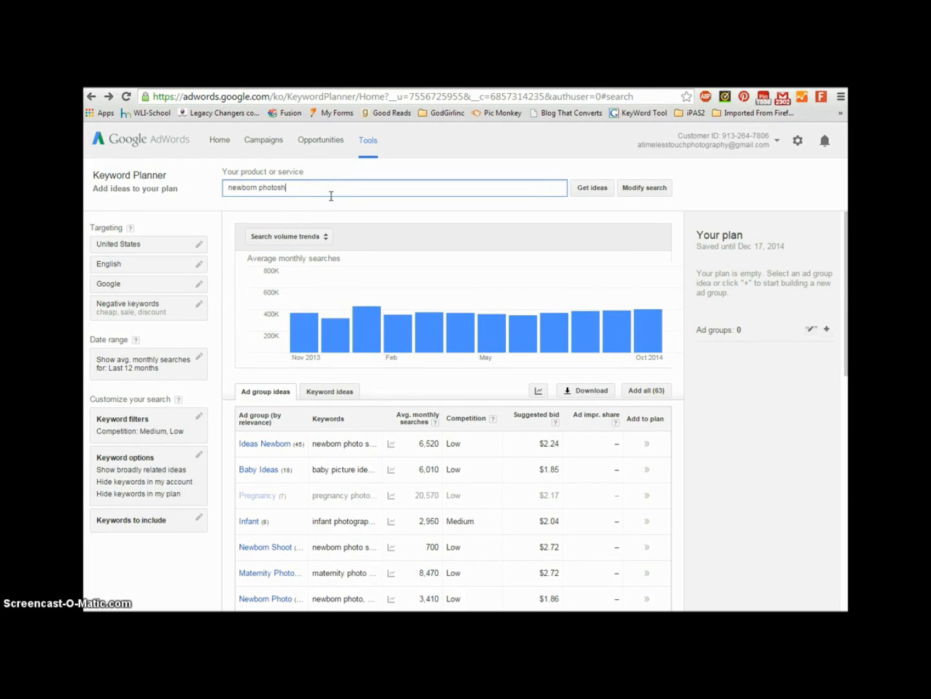
pyautogui.press('Return')
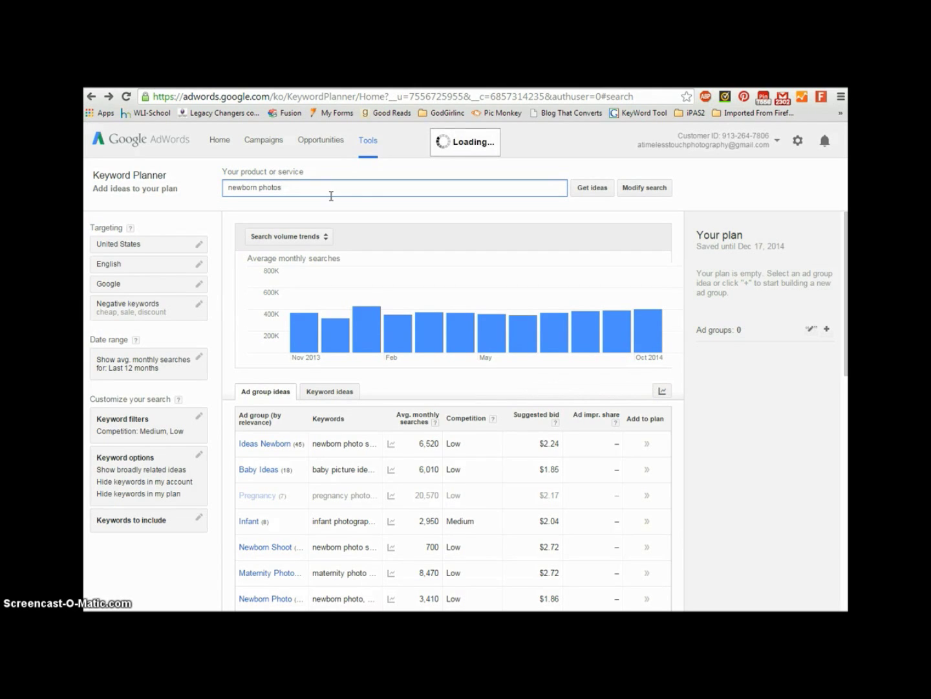
pyautogui.moveTo(401, 345)
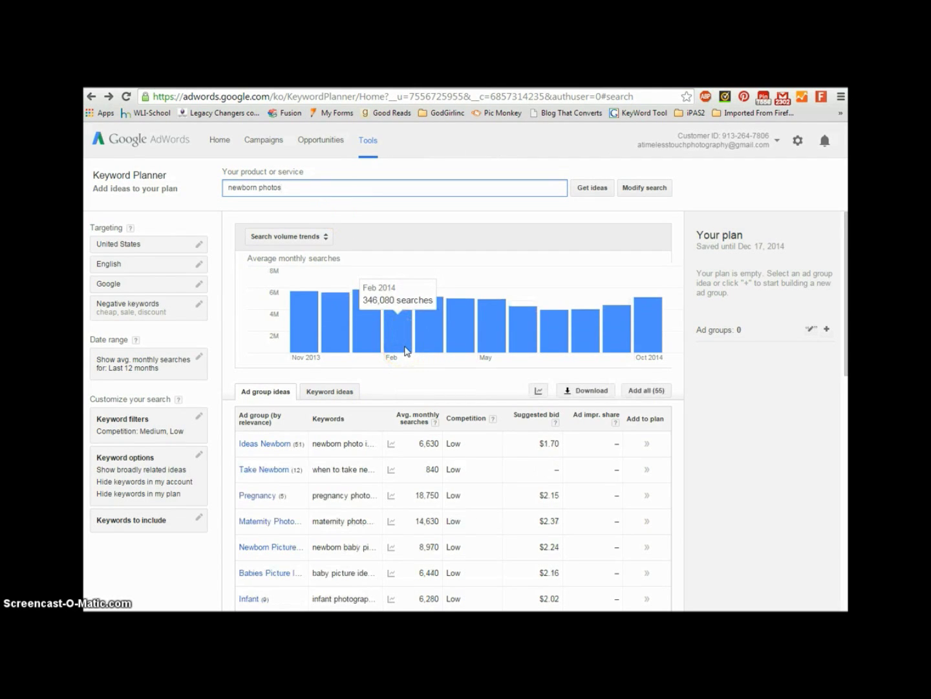
pyautogui.click(326, 393)
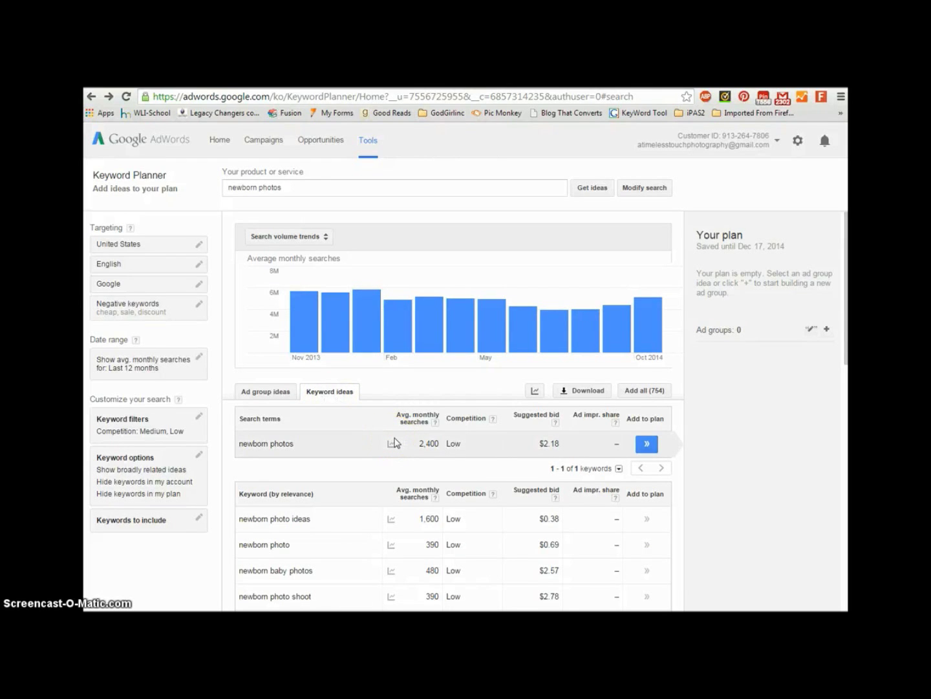
# Pick 'baby photography' from the ideas and start typing it into the photo's Tags.
pyautogui.scroll(-3, 392, 446)
pyautogui.moveTo(399, 420)
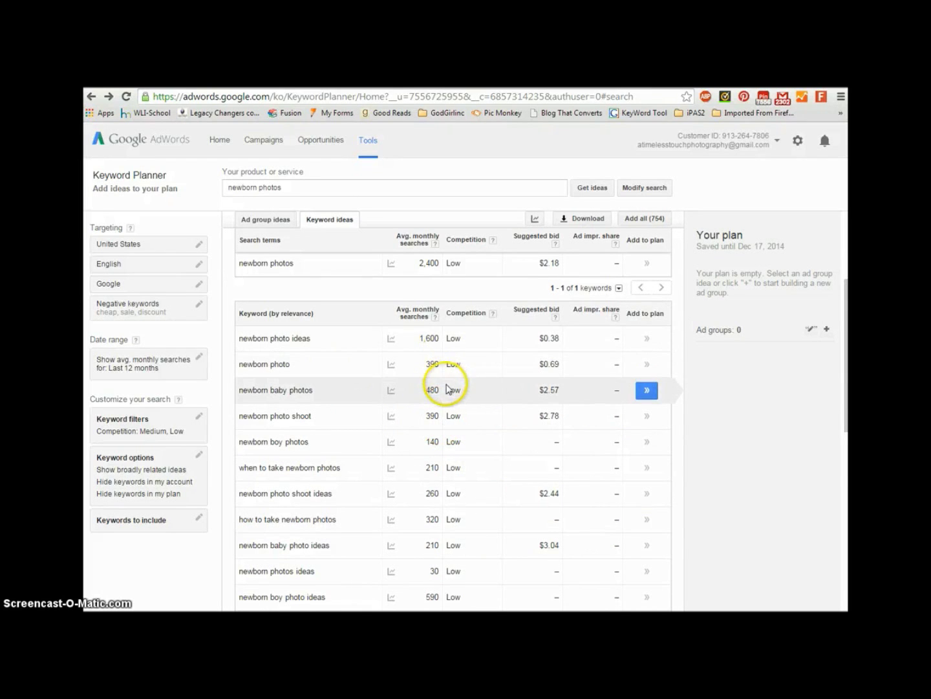
pyautogui.scroll(-2, 445, 388)
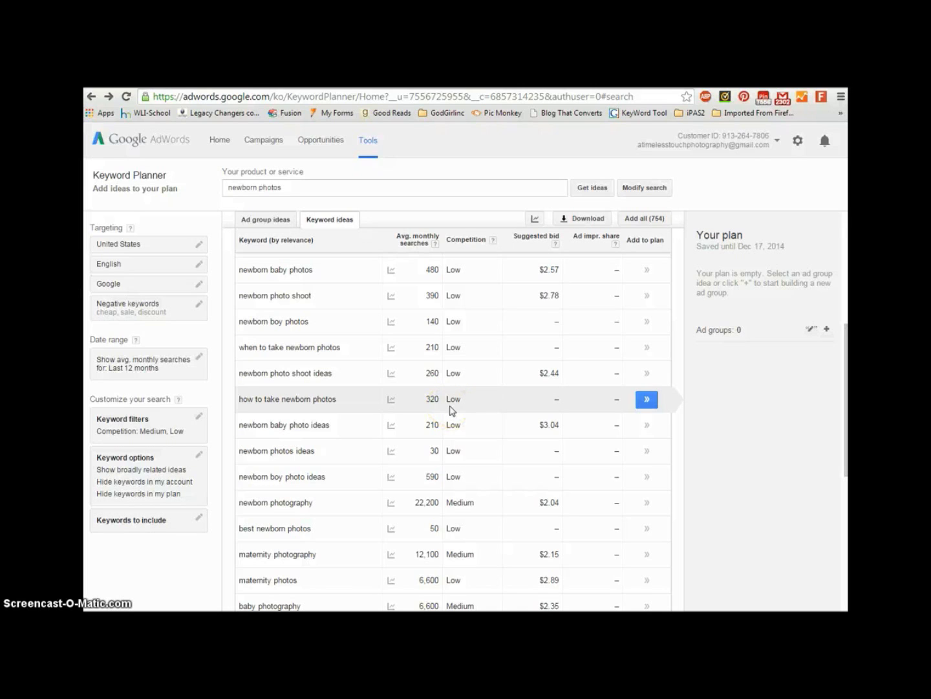
pyautogui.scroll(-2, 450, 409)
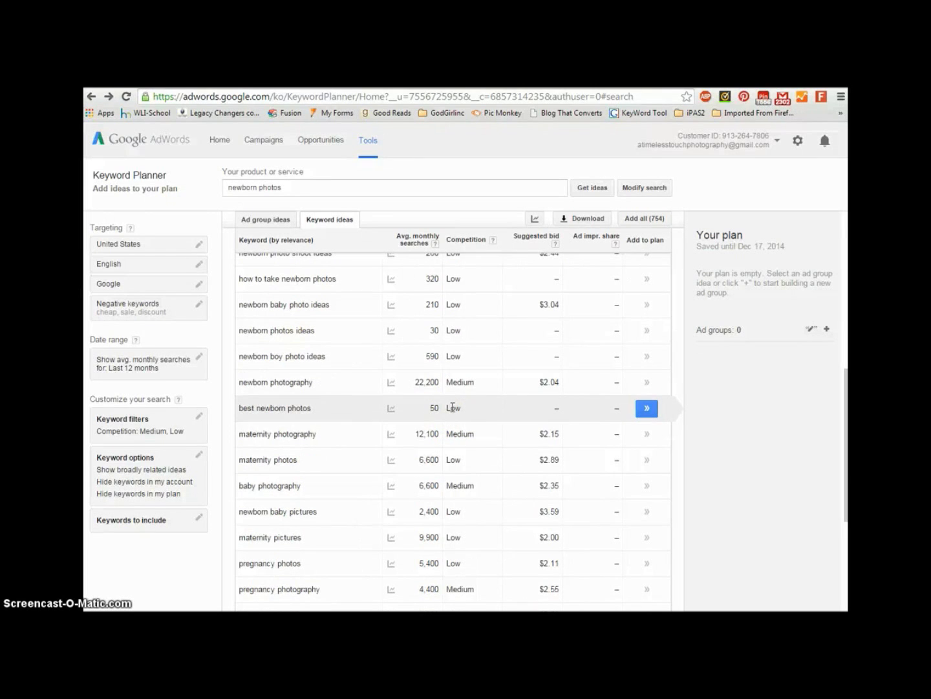
pyautogui.click(447, 485)
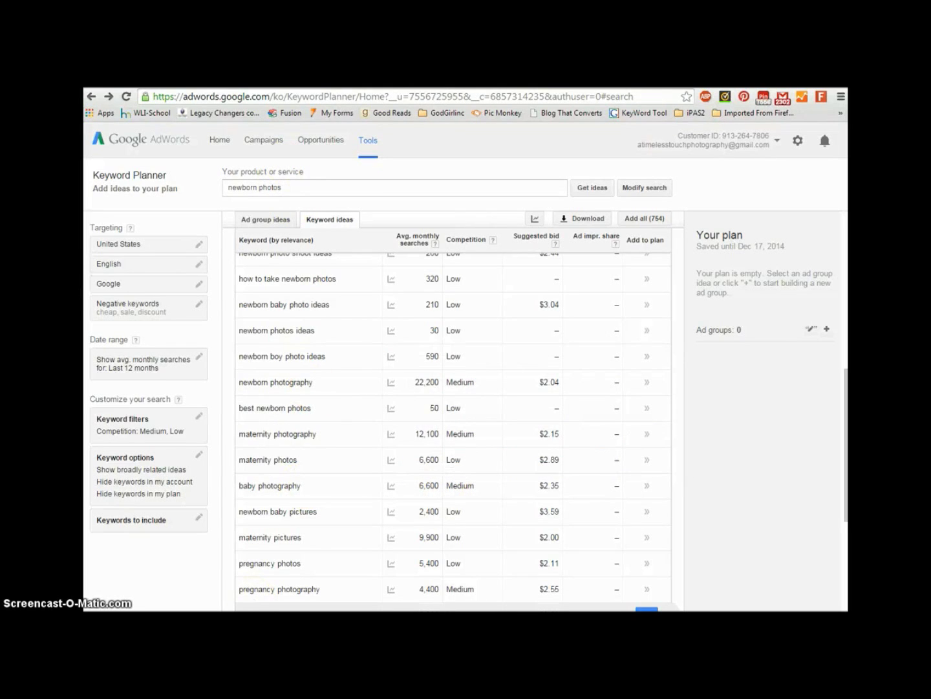
pyautogui.moveTo(320, 611)
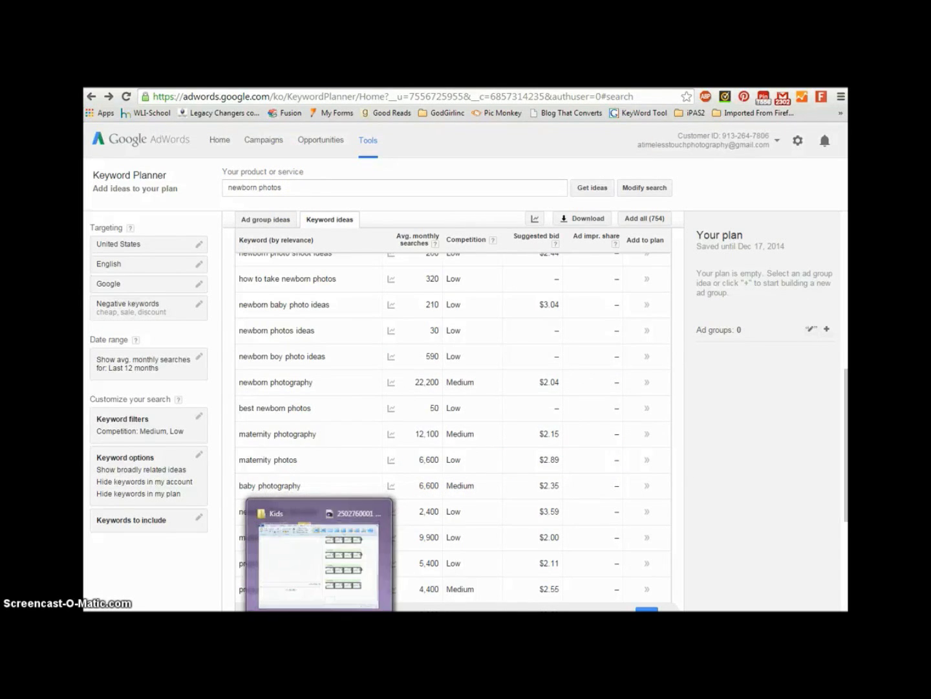
pyautogui.moveTo(284, 611)
pyautogui.click(348, 563)
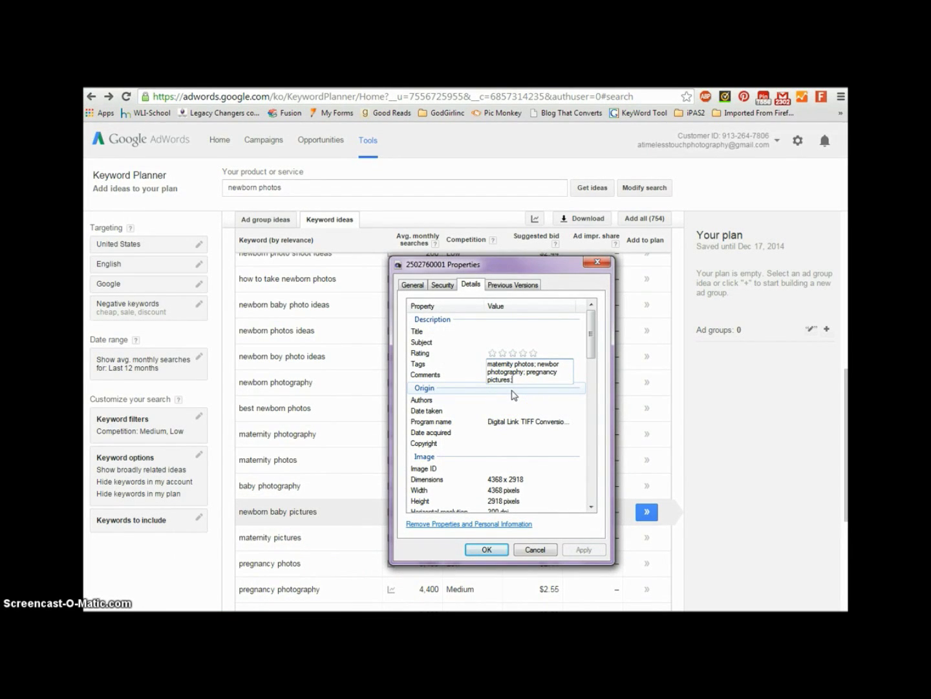
pyautogui.write('baby p')
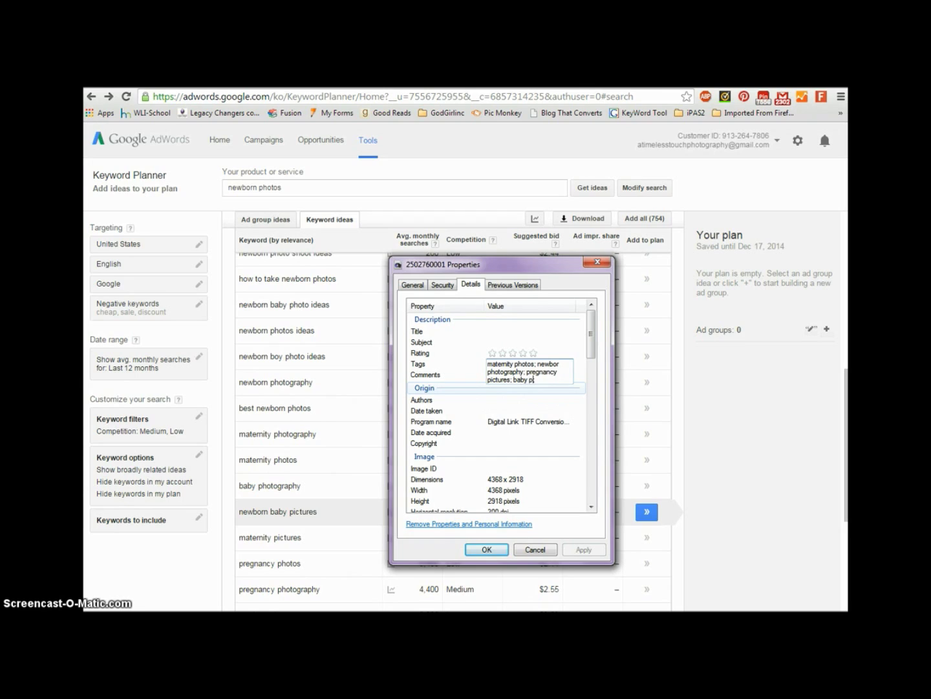
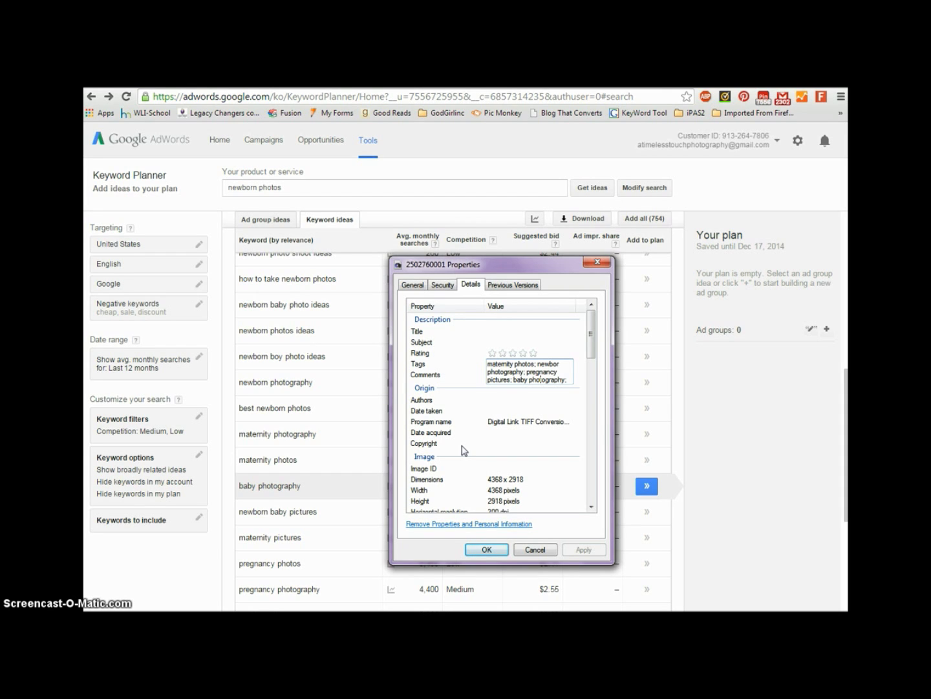
# Commit the photo's tags and type 'beloved newbomphtography' as its title.
pyautogui.click(595, 399)
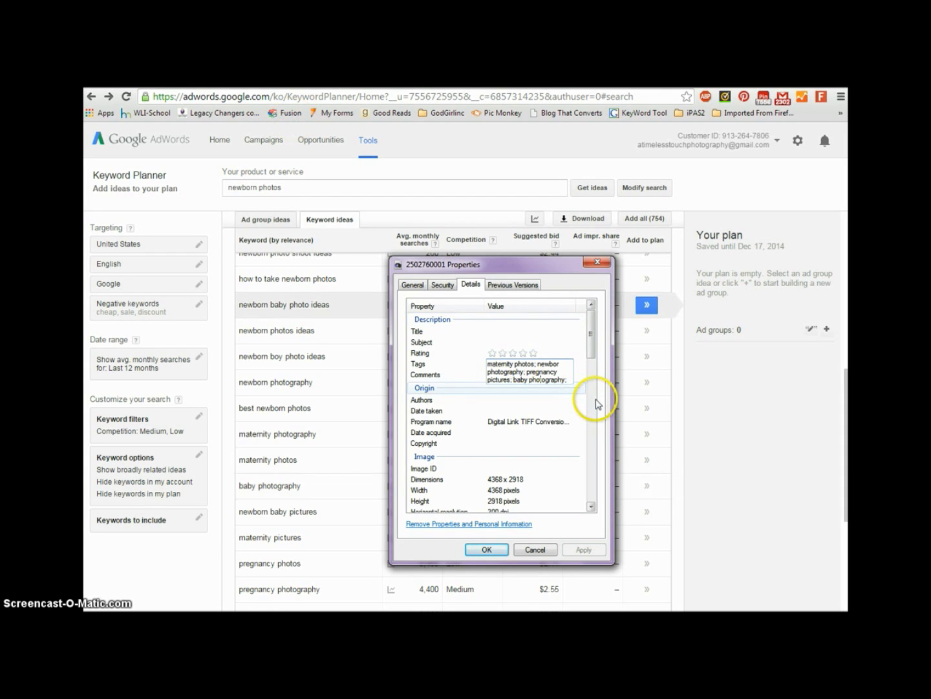
pyautogui.click(523, 399)
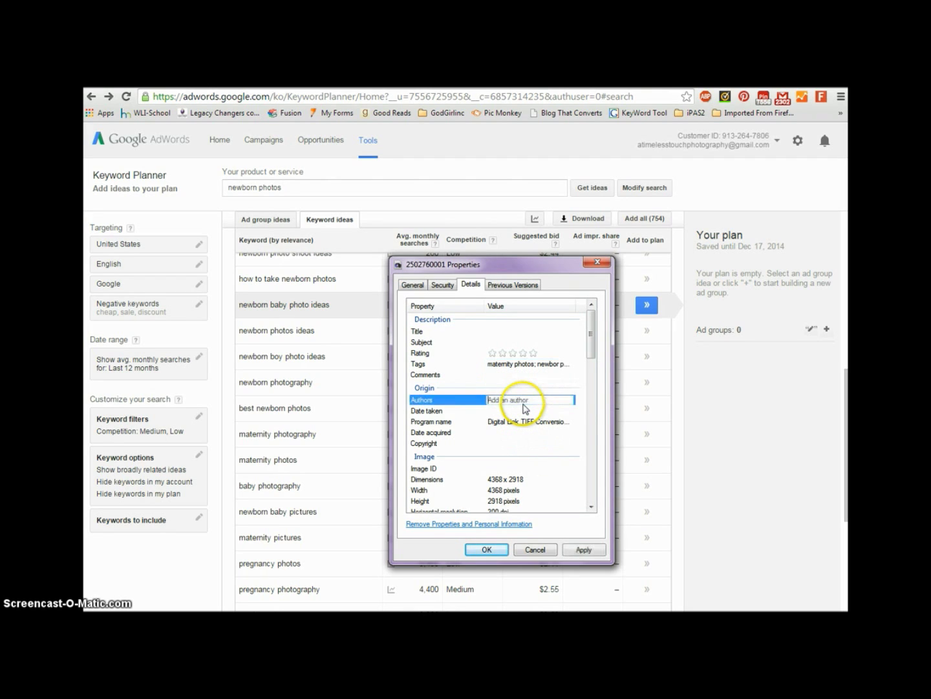
pyautogui.click(509, 333)
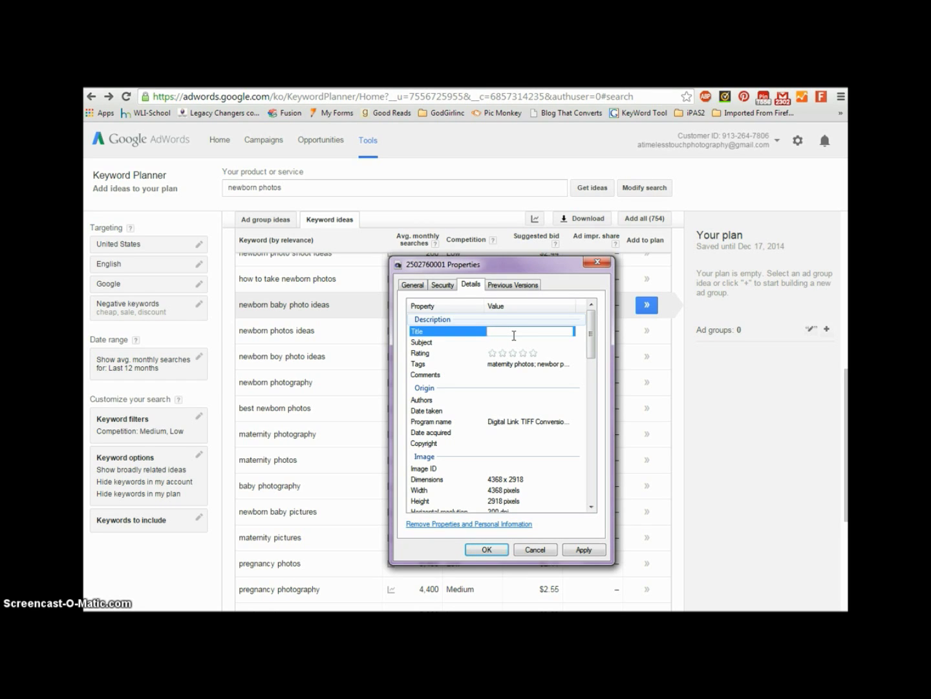
pyautogui.write('beloved newbormphtography')
# Correct the title's typo so it reads 'beloved newbornphotography'.
pyautogui.click(530, 343)
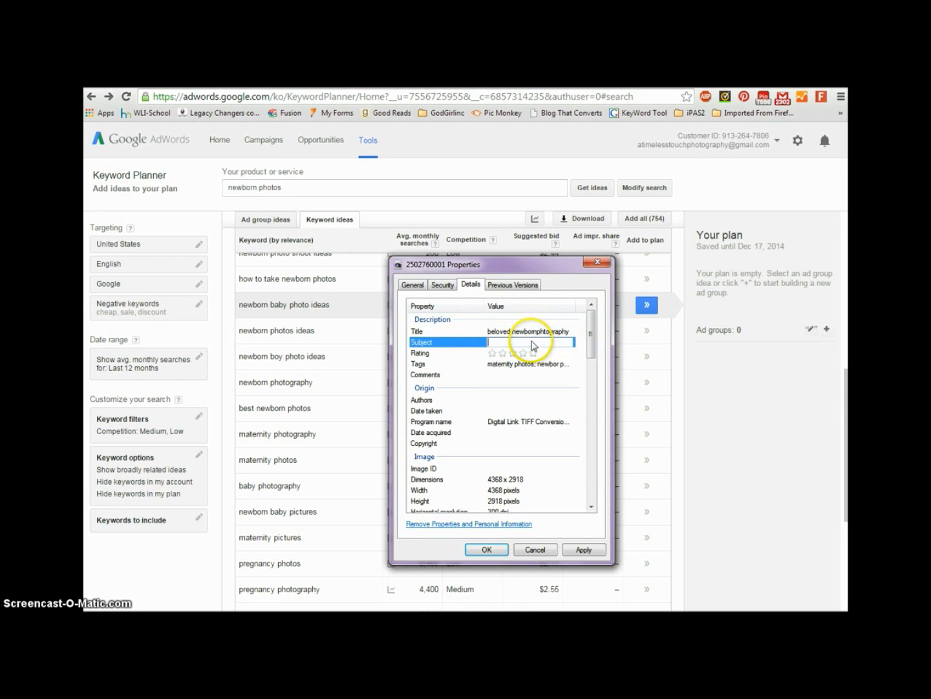
pyautogui.click(544, 331)
pyautogui.click(544, 331)
pyautogui.click(548, 333)
pyautogui.write('o')
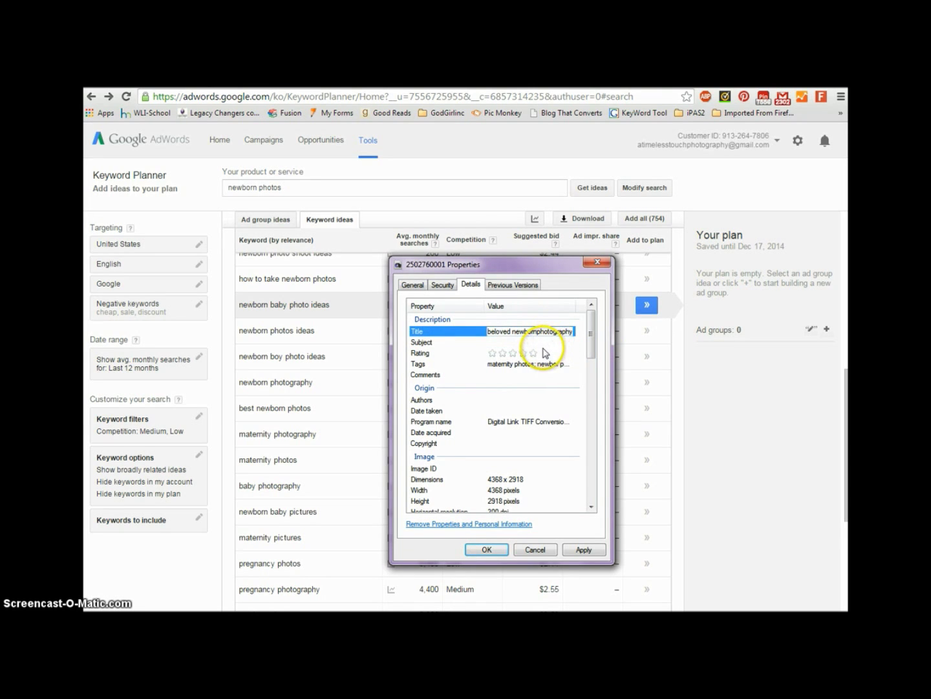
# Set the subject to 'new castle - newborn photography' and pick a star rating.
pyautogui.click(535, 343)
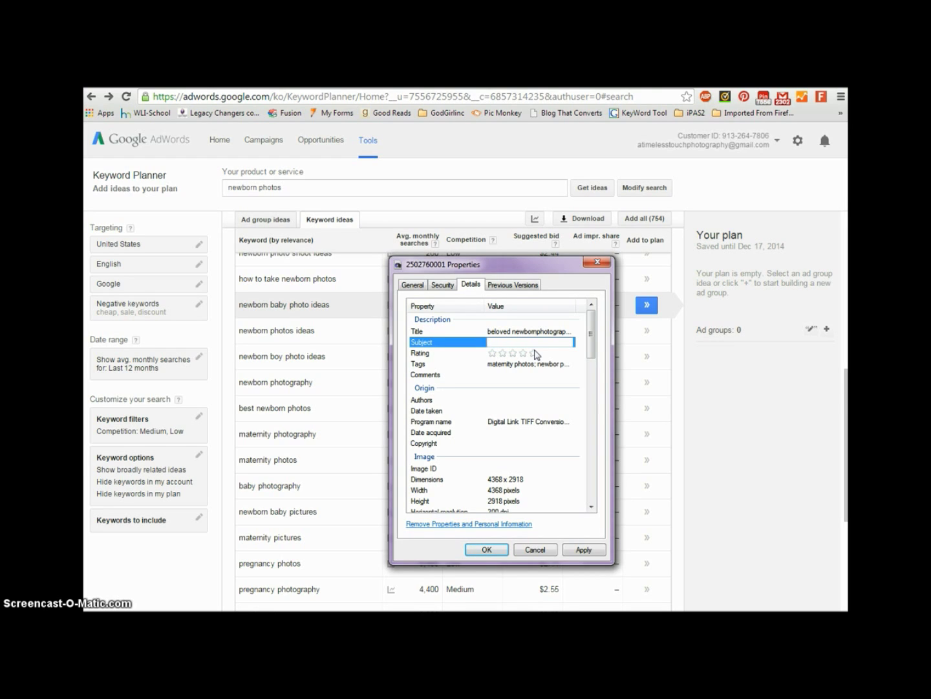
pyautogui.write('new')
pyautogui.write(' castle')
pyautogui.write('- newbor')
pyautogui.write('n photography')
pyautogui.click(534, 355)
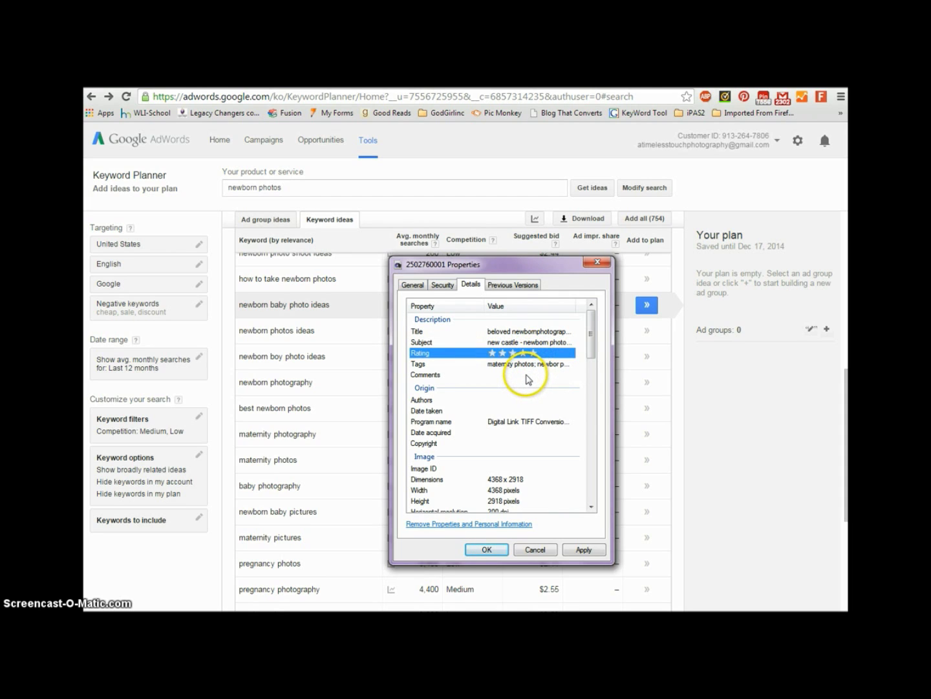
pyautogui.click(525, 379)
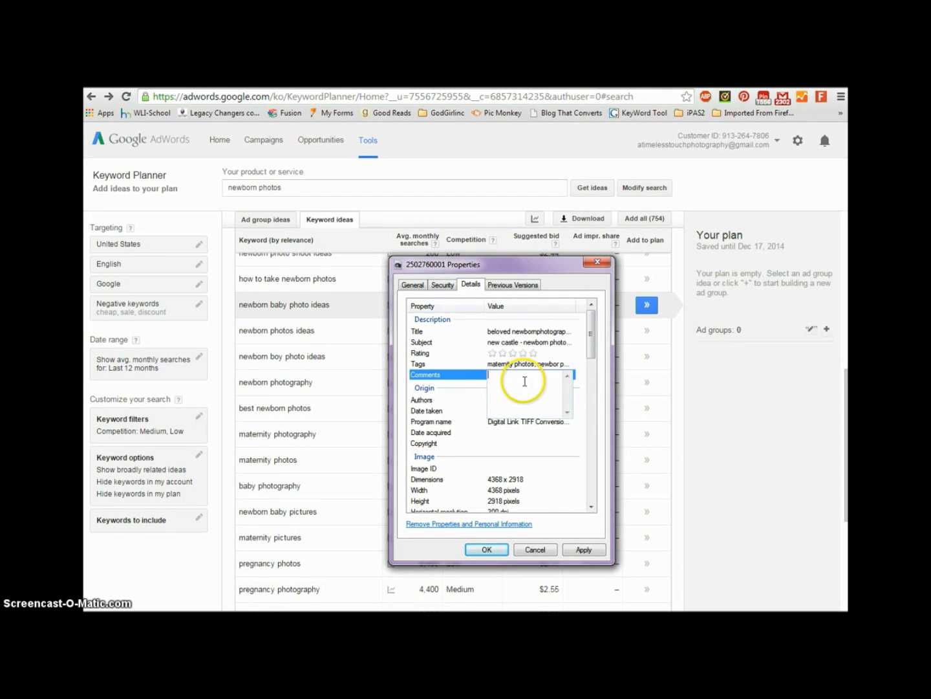
# Enter the comment 'Beloved photography studios specializes in newborn photography for expecting mothers.'.
pyautogui.write('Beloved phot')
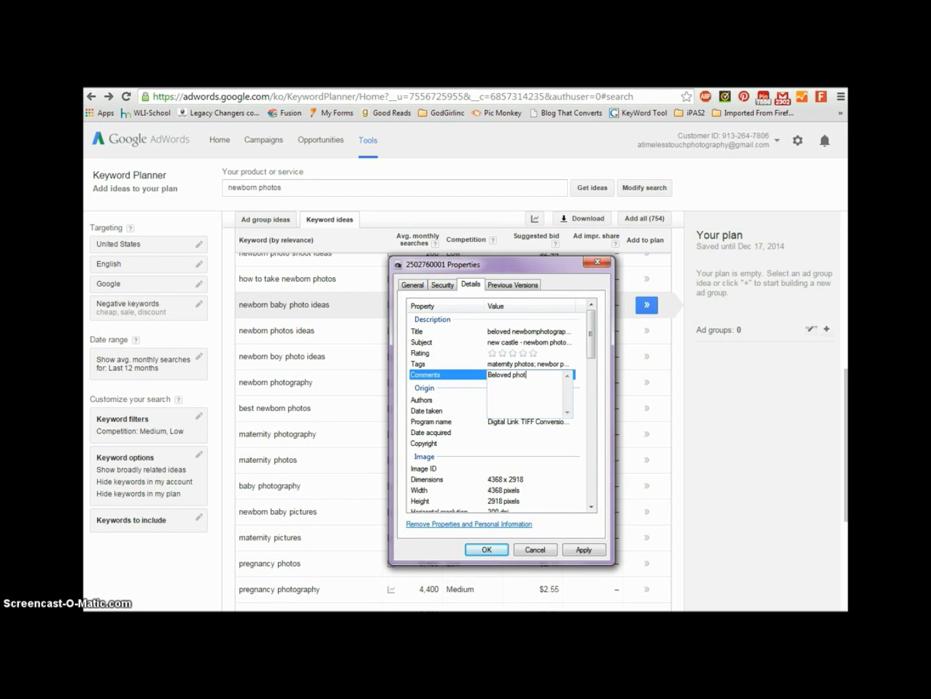
pyautogui.write('ography studios specializes in newbor photograp')
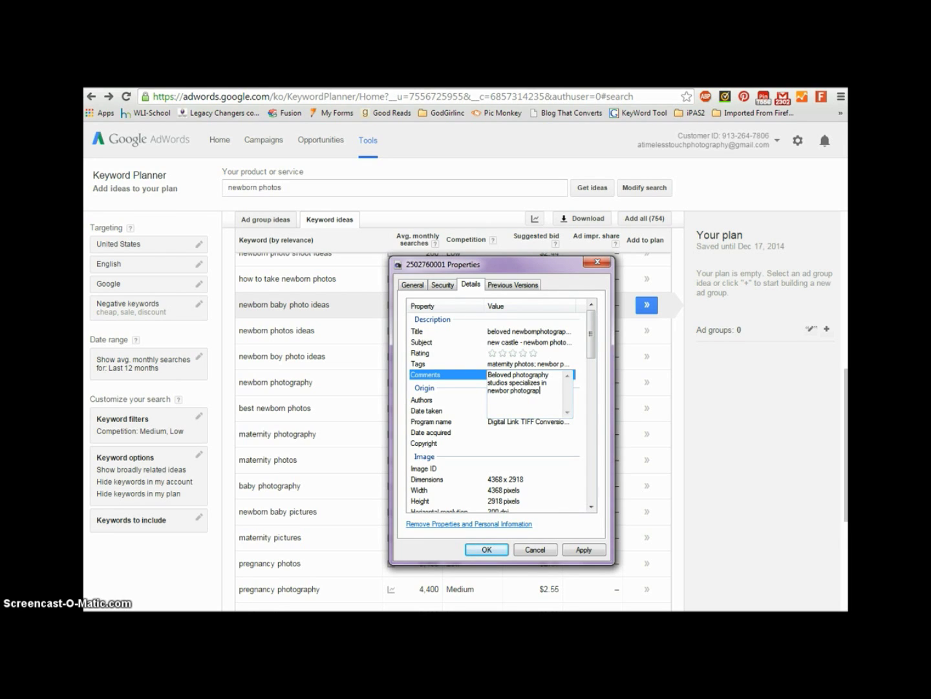
pyautogui.write('hy for')
pyautogui.click(512, 391)
pyautogui.write('n')
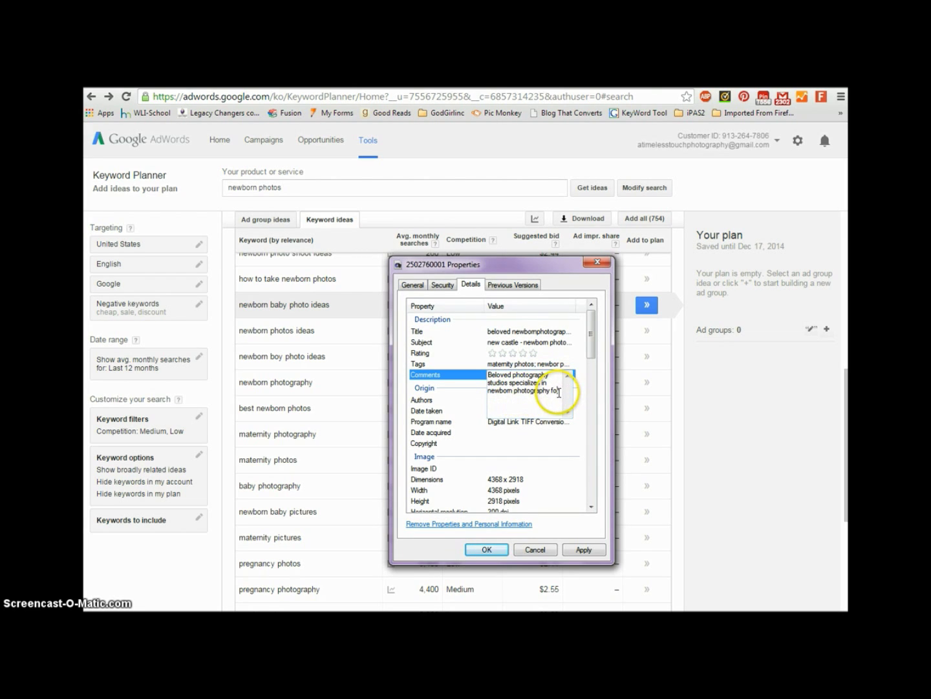
pyautogui.write(' photography for expecting mothers.')
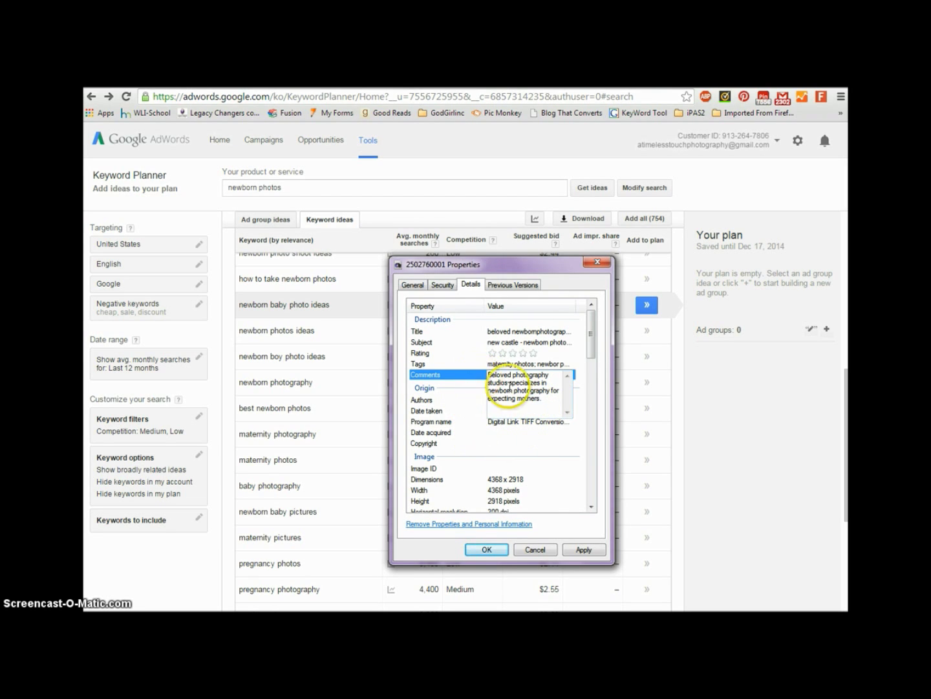
pyautogui.click(468, 399)
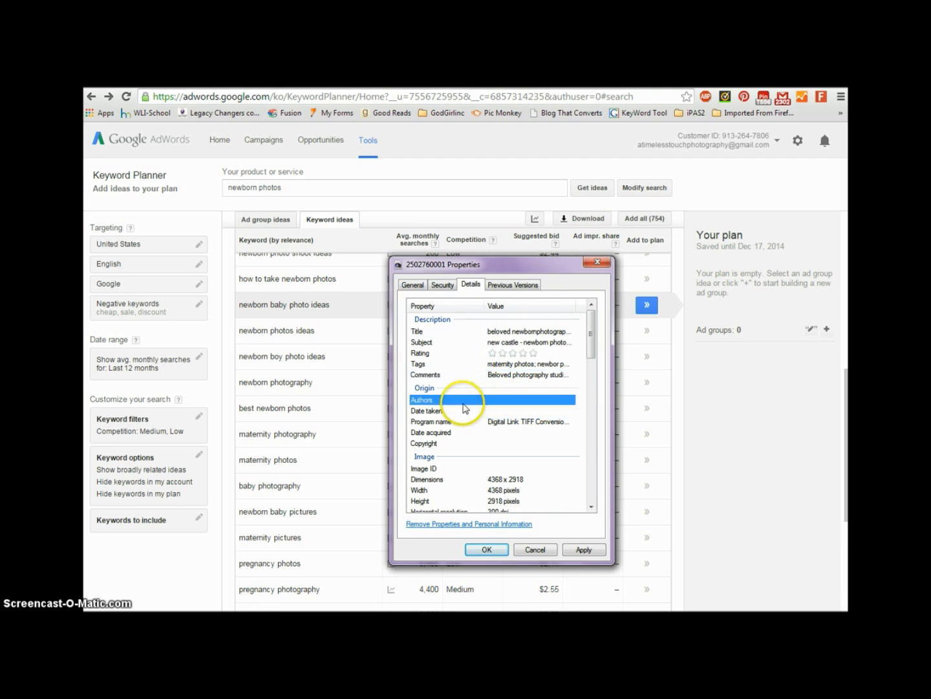
# Give the photo a five-star rating and enter the author's name.
pyautogui.click(532, 353)
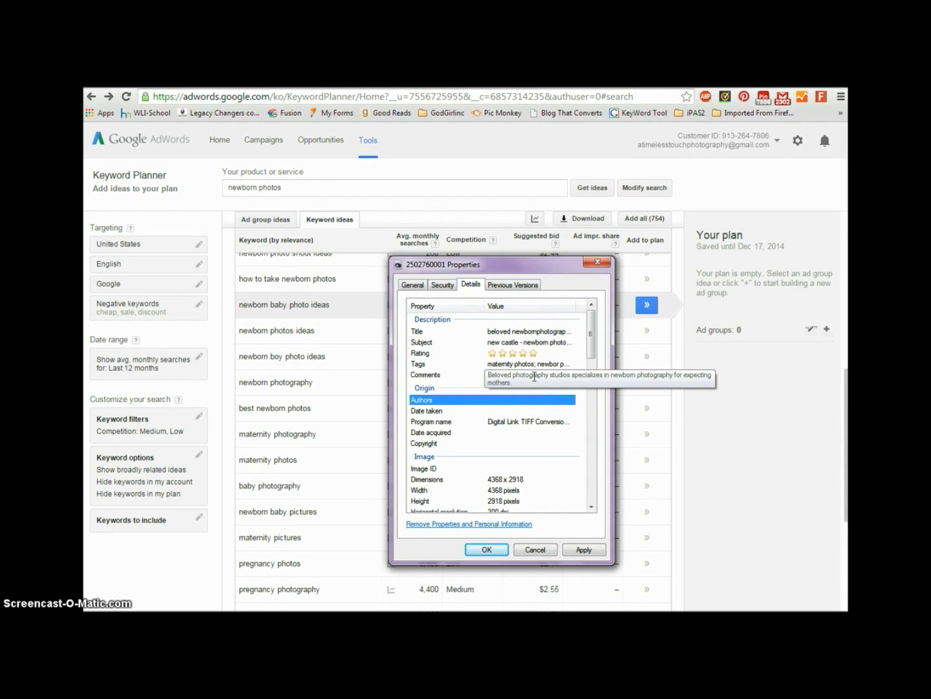
pyautogui.click(536, 399)
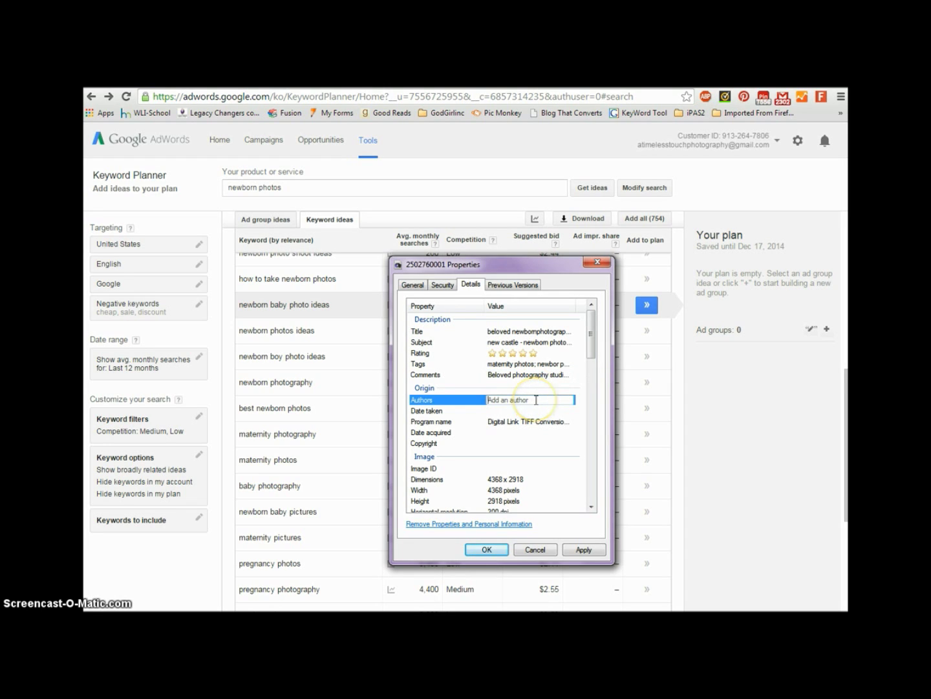
pyautogui.write('tanya Patxot;')
# Set the photo's Copyright to belovedstudios.com.
pyautogui.click(502, 444)
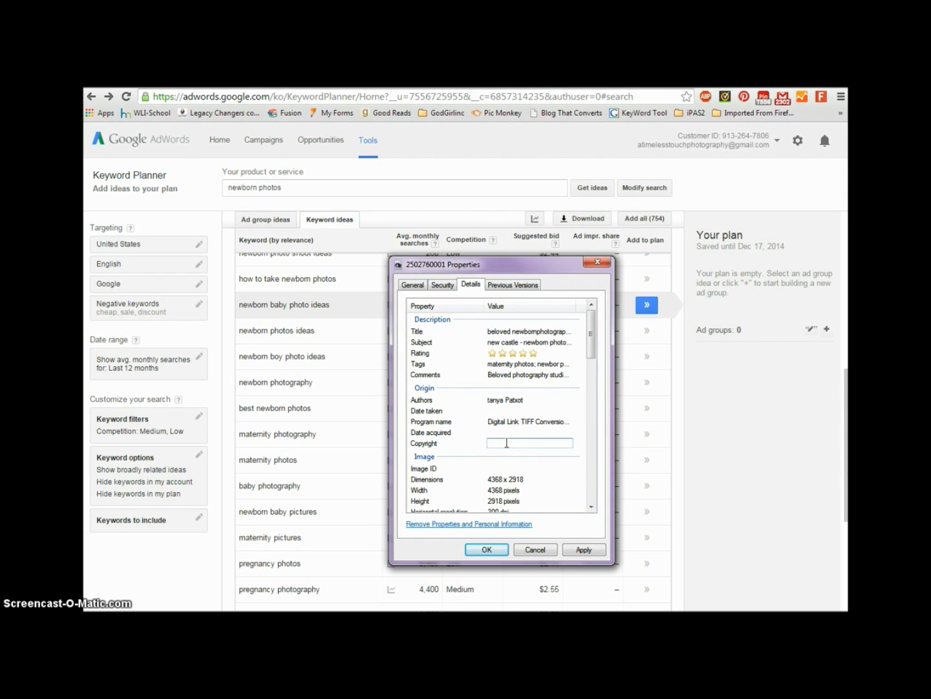
pyautogui.write('belove')
pyautogui.write('dstudio')
pyautogui.write('s.cm')
pyautogui.write('om')
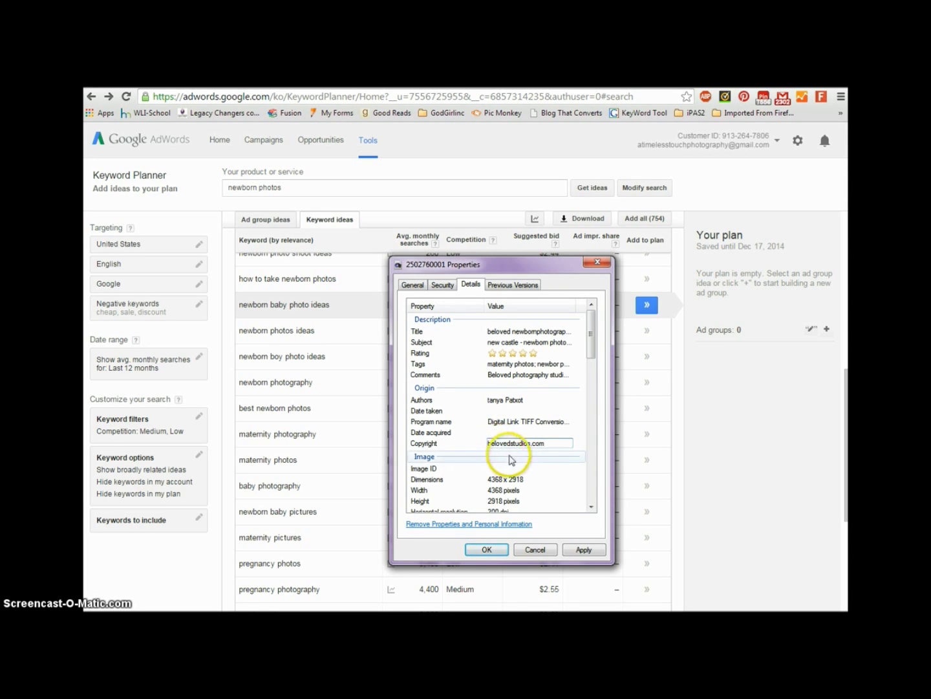
pyautogui.moveTo(591, 348); pyautogui.dragTo(604, 328)
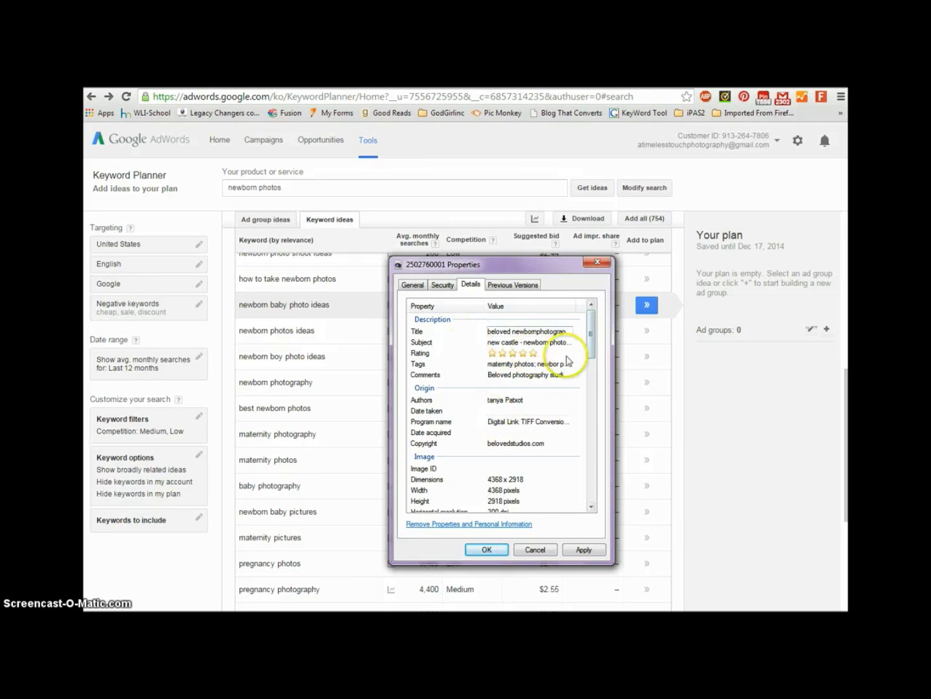
pyautogui.click(517, 333)
pyautogui.hotkey('ctrl', 'c')
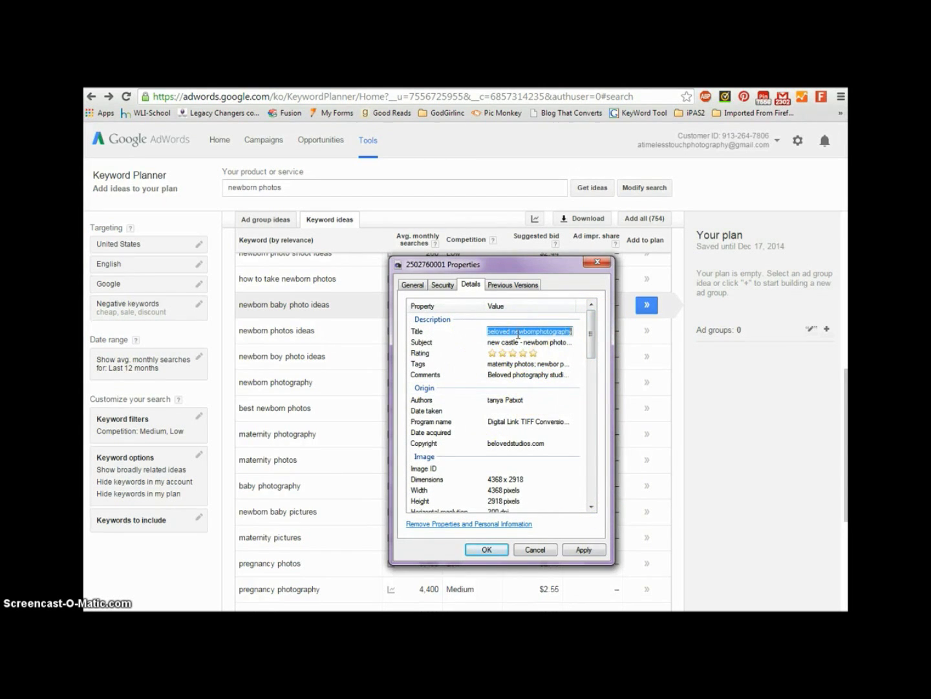
pyautogui.click(413, 284)
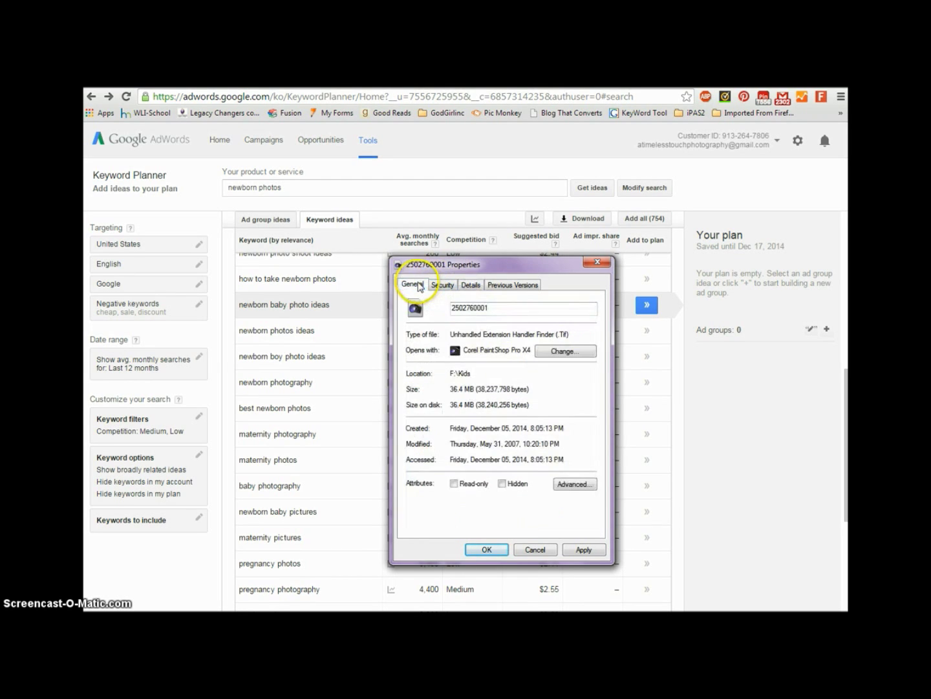
pyautogui.doubleClick(472, 310)
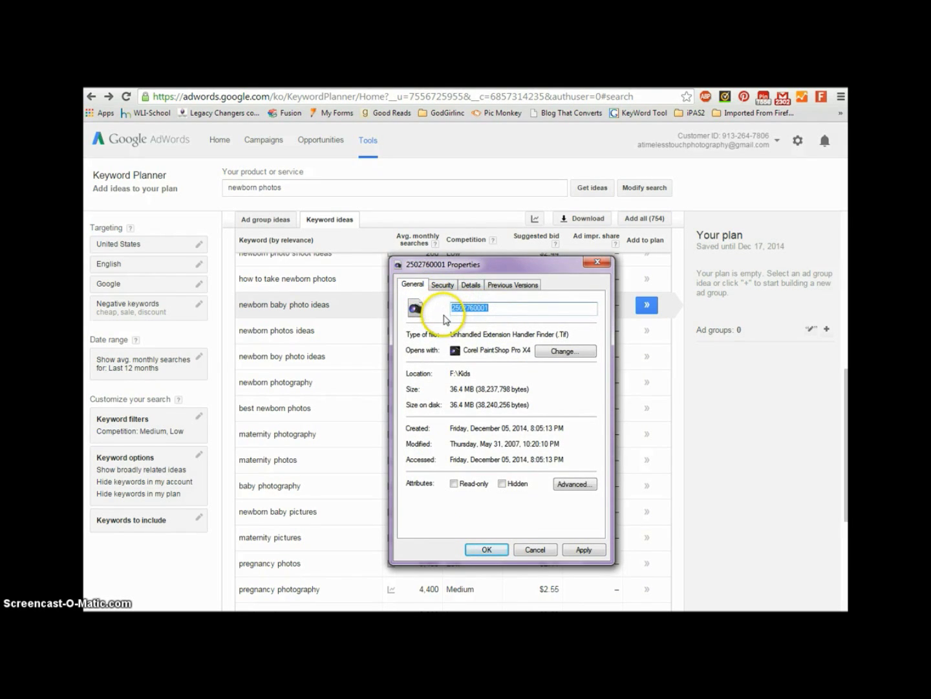
pyautogui.hotkey('ctrl', 'v')
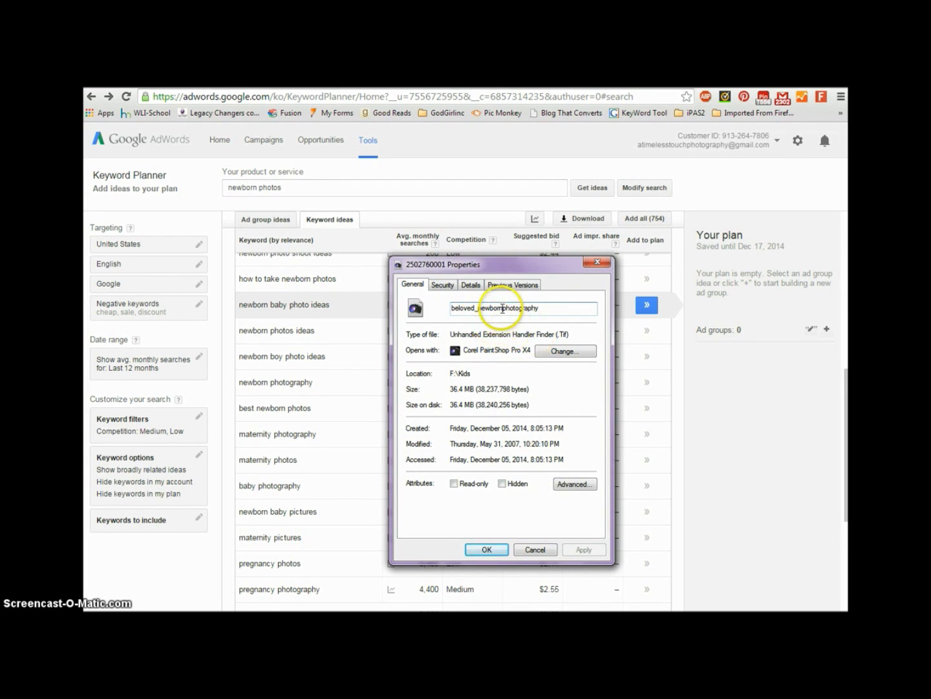
pyautogui.write('_')
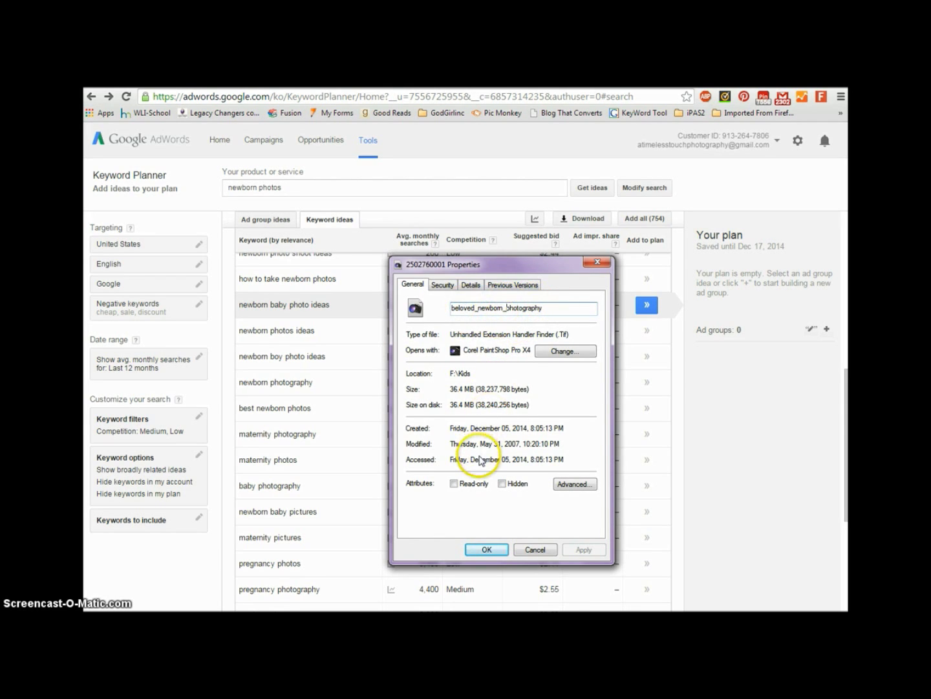
pyautogui.click(494, 553)
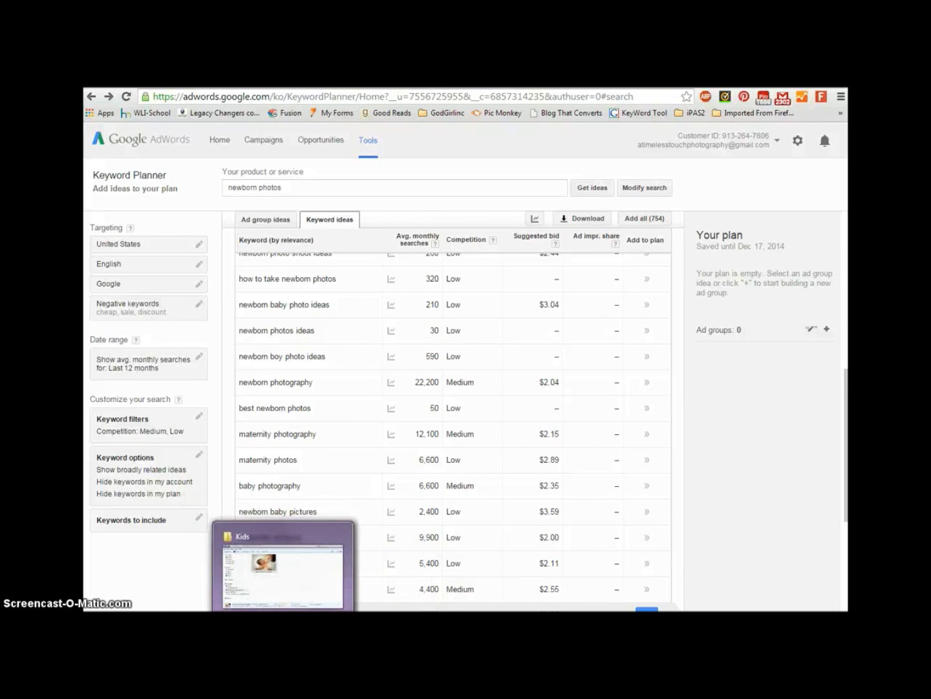
# In the Kids folder, review the renamed photo's Details properties, then cancel.
pyautogui.click(278, 563)
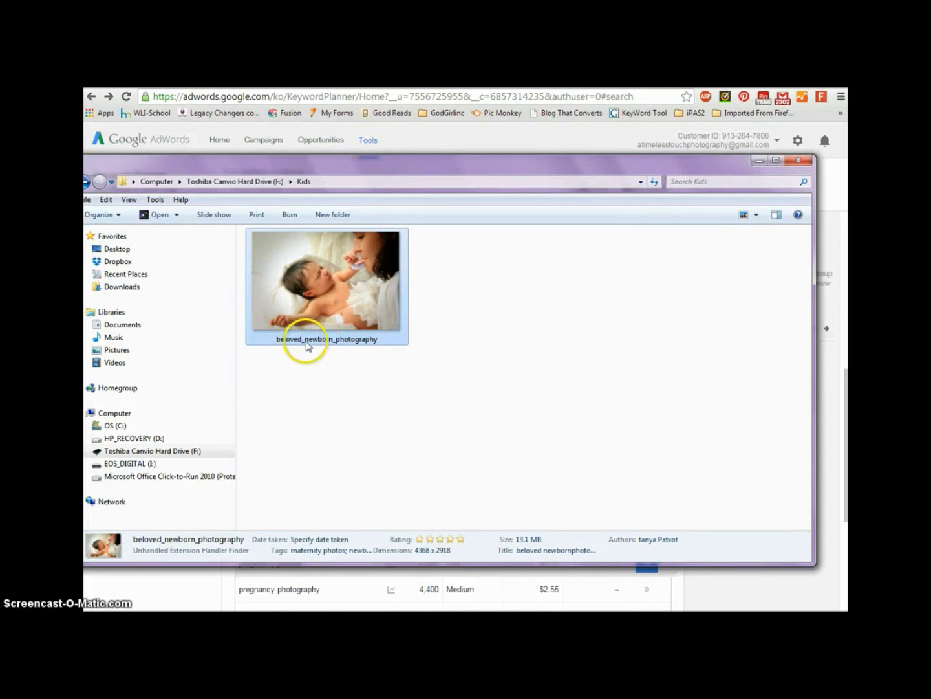
pyautogui.rightClick(343, 301)
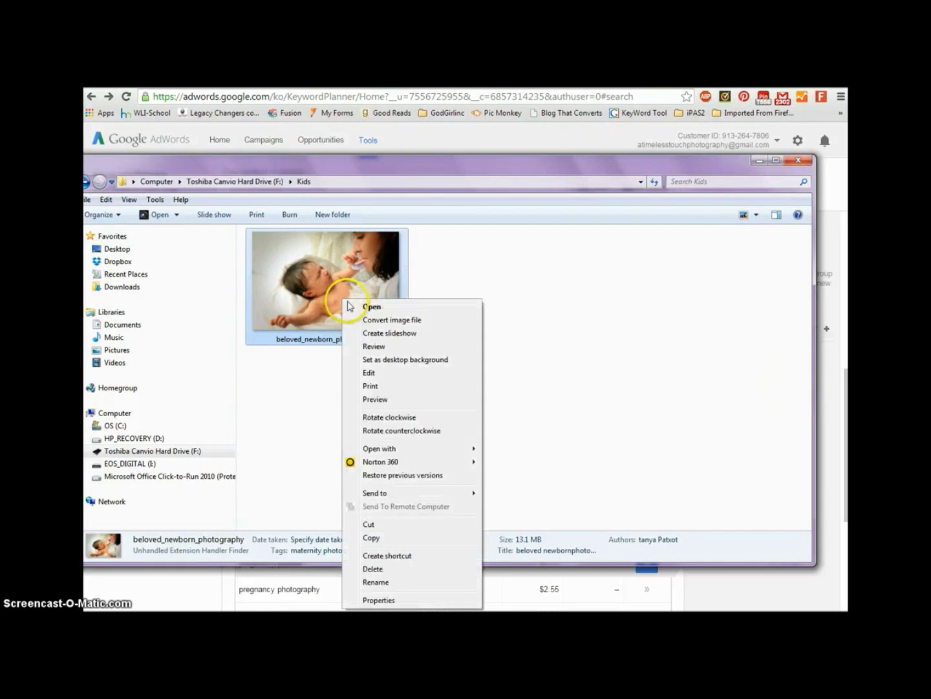
pyautogui.click(377, 600)
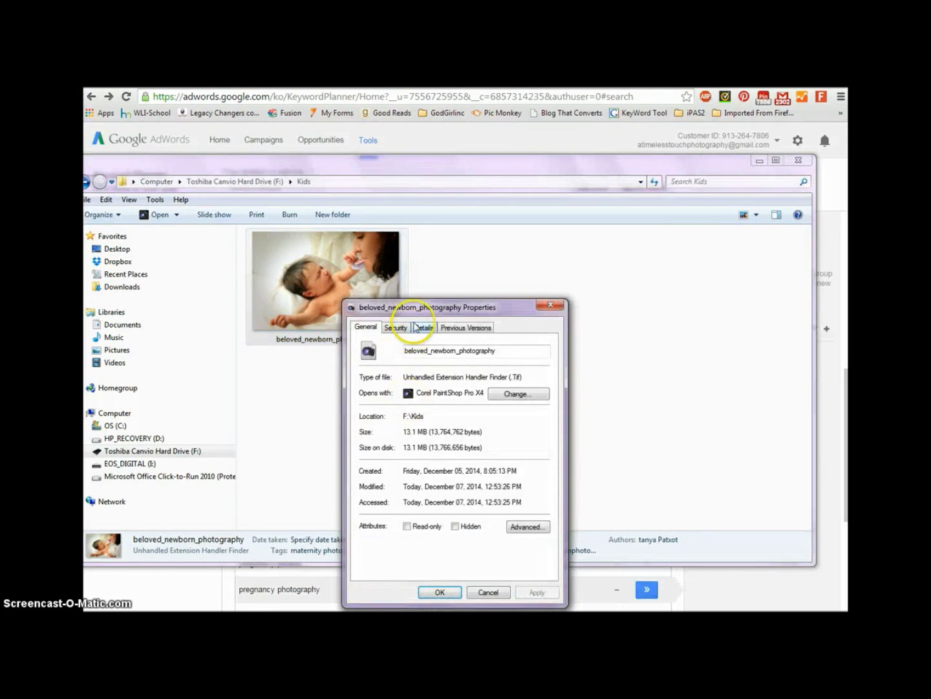
pyautogui.click(426, 327)
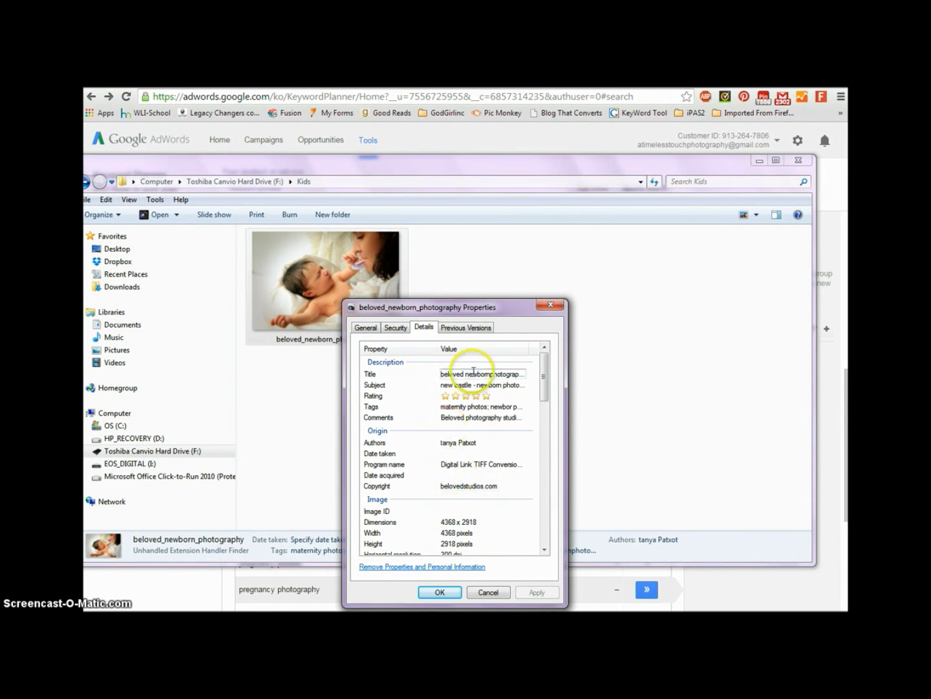
pyautogui.click(479, 593)
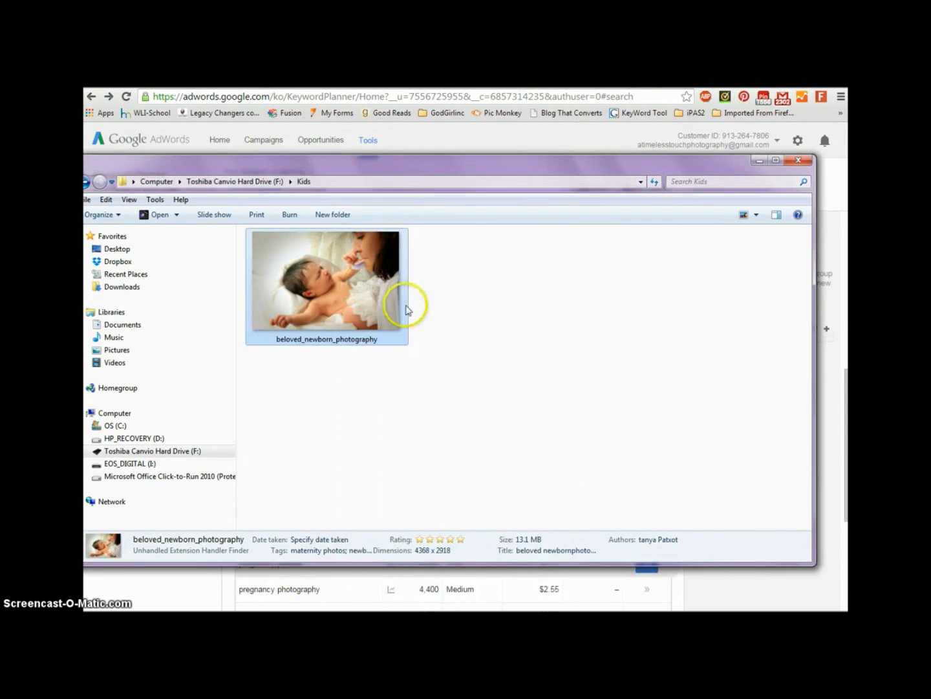
pyautogui.rightClick(374, 302)
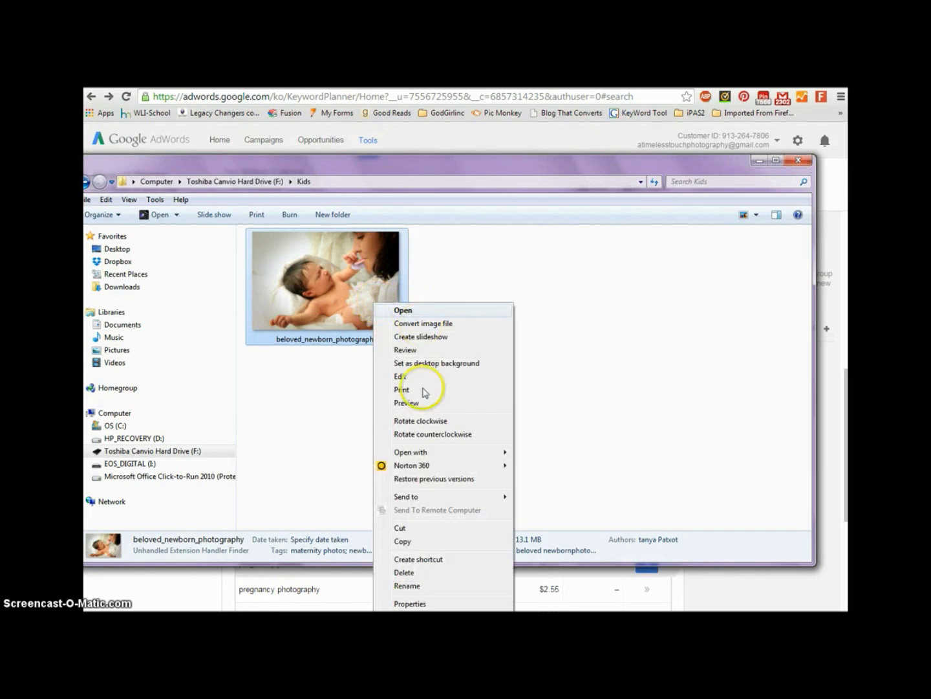
# Join 'new castle' onto the newborn photography tag line and rate the photo five stars.
pyautogui.click(419, 602)
pyautogui.click(452, 329)
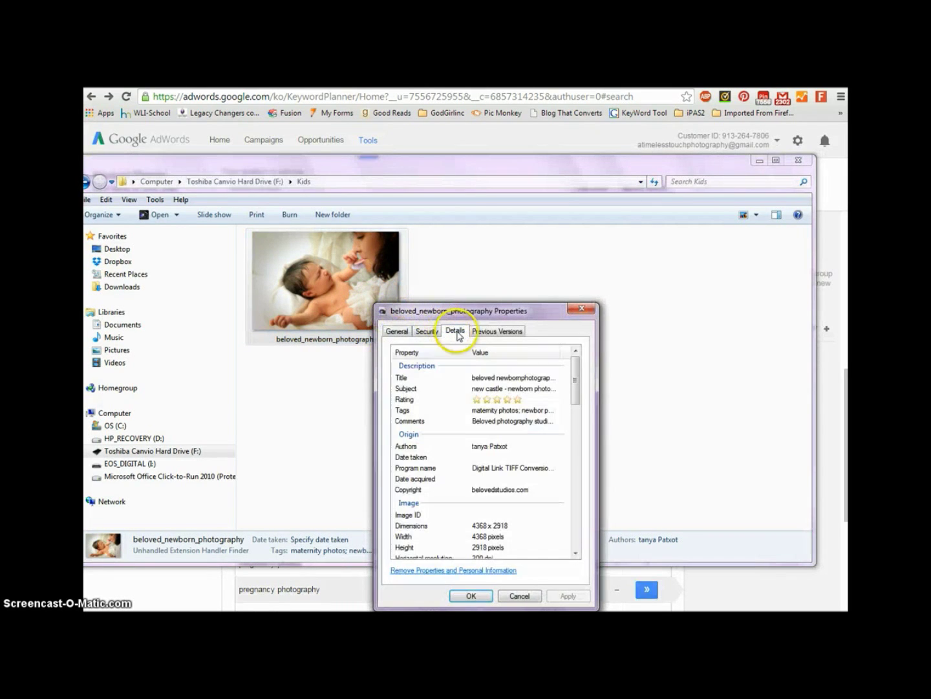
pyautogui.click(512, 410)
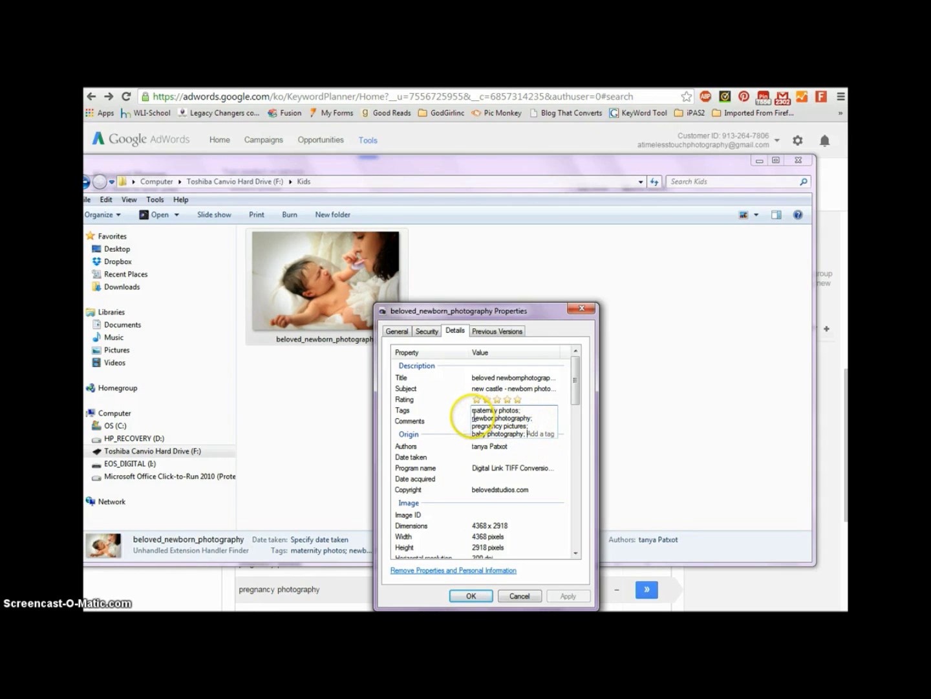
pyautogui.doubleClick(475, 419)
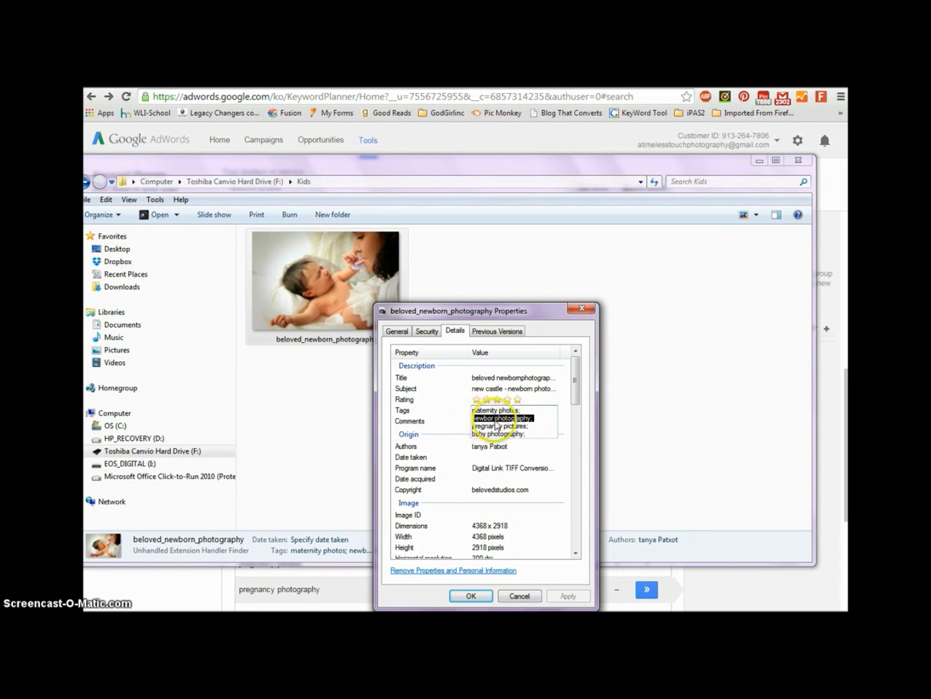
pyautogui.click(475, 417)
pyautogui.press('BackSpace')
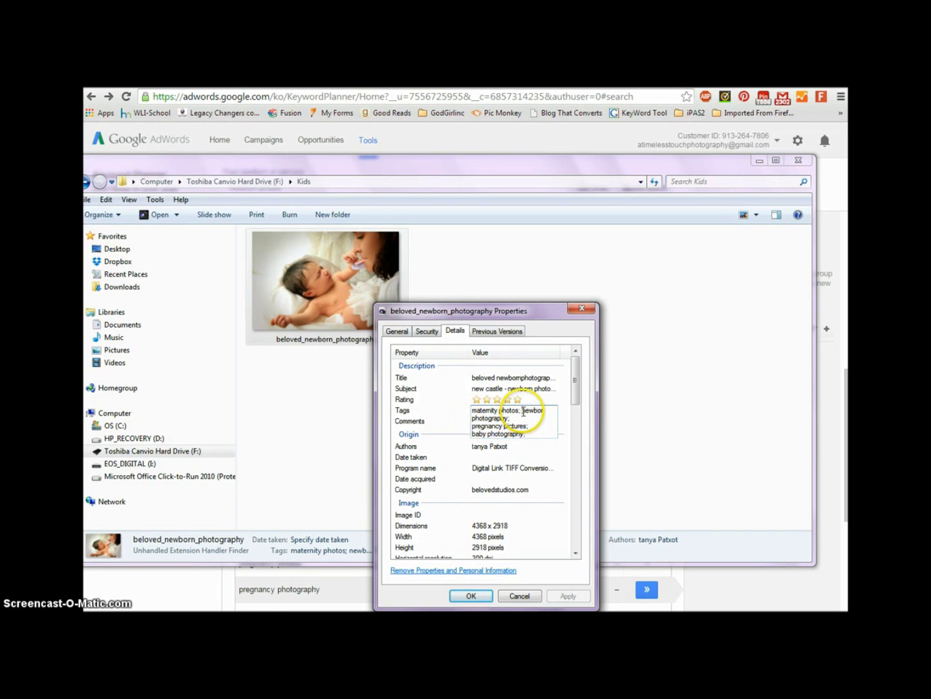
pyautogui.click(516, 399)
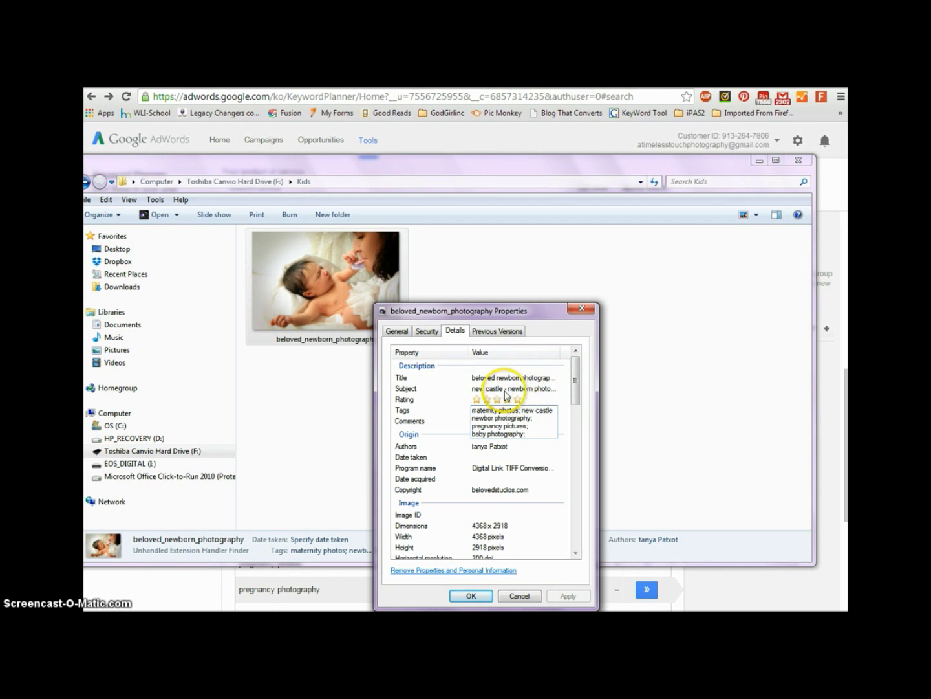
pyautogui.moveTo(473, 426); pyautogui.dragTo(517, 428)
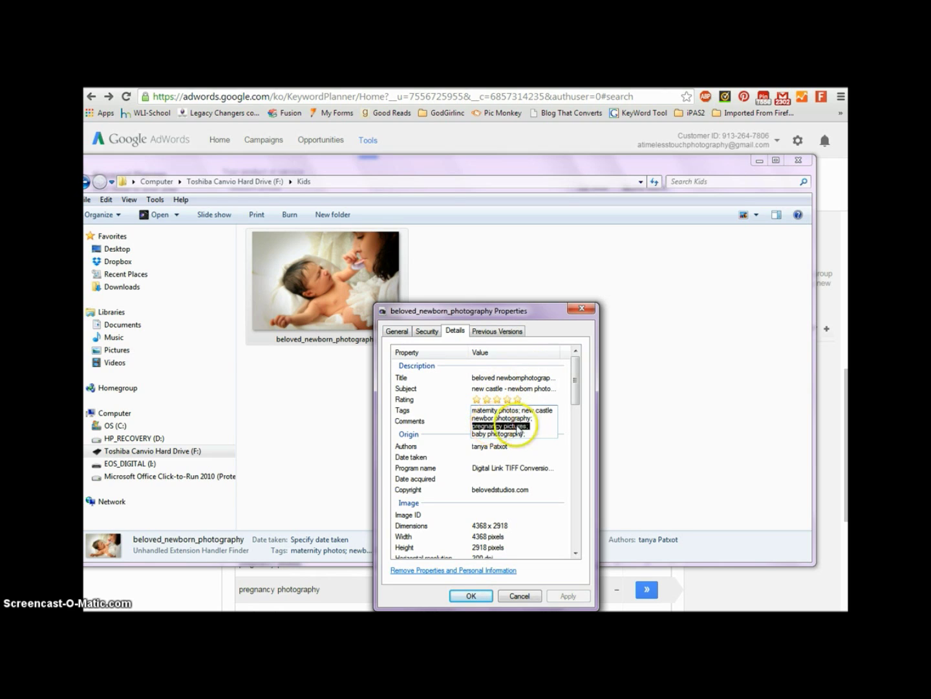
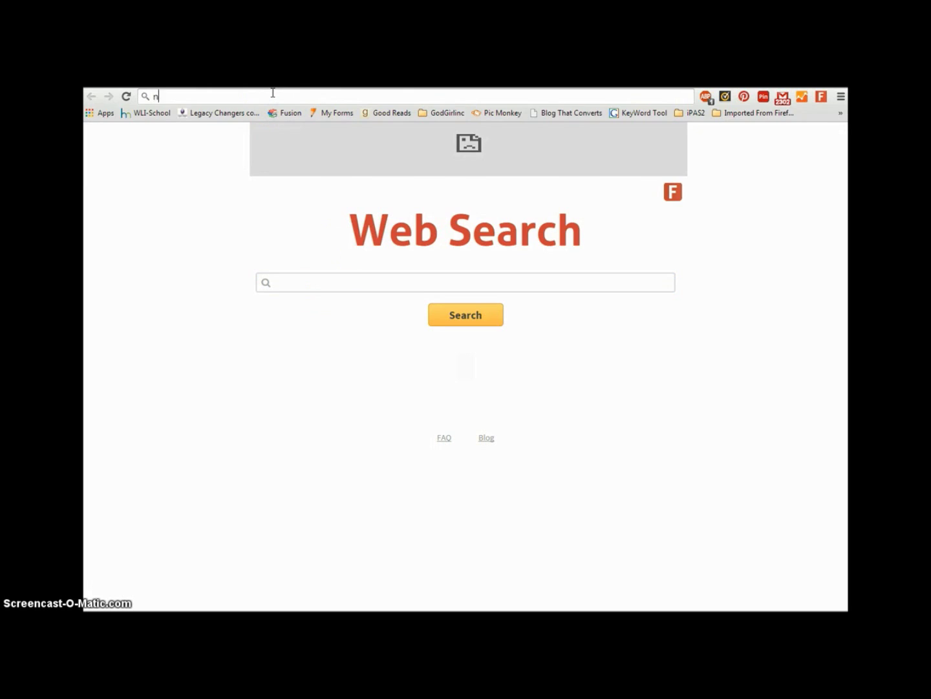
# Search Google Images for 'newborn pictures' and open the first newborn photo's preview.
pyautogui.write('tures')
pyautogui.press('Return')
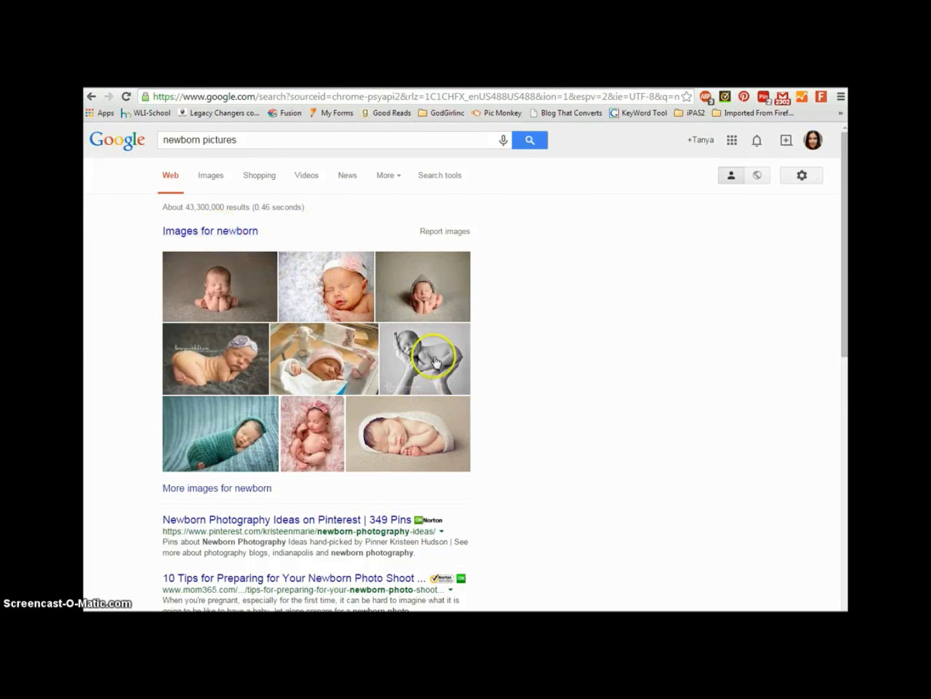
pyautogui.click(220, 278)
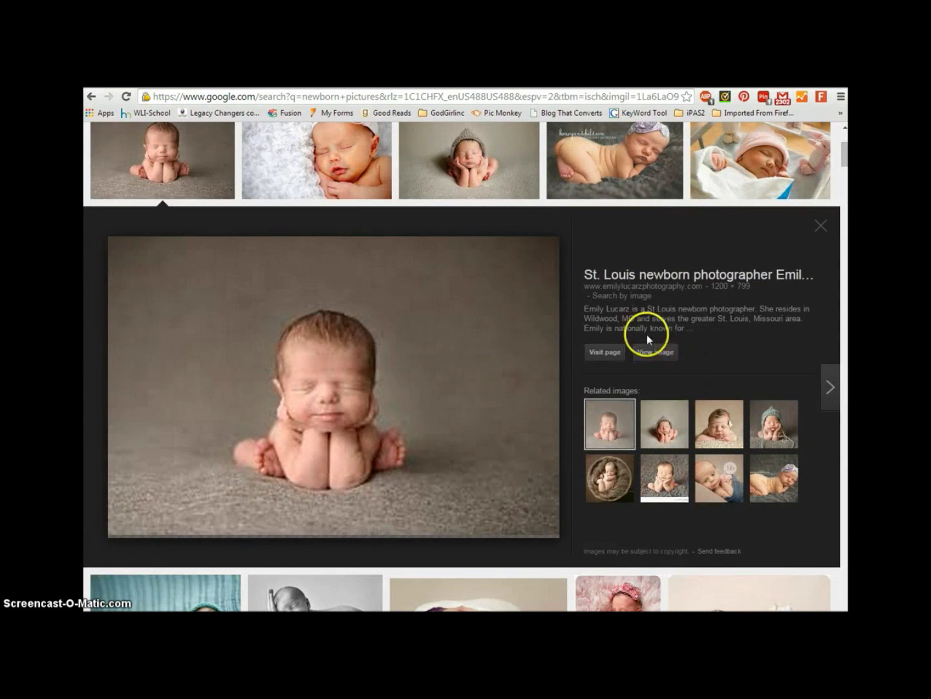
# On the enlarged newborn photo, choose 'Save image as...' to start saving it.
pyautogui.moveTo(656, 313); pyautogui.dragTo(704, 333)
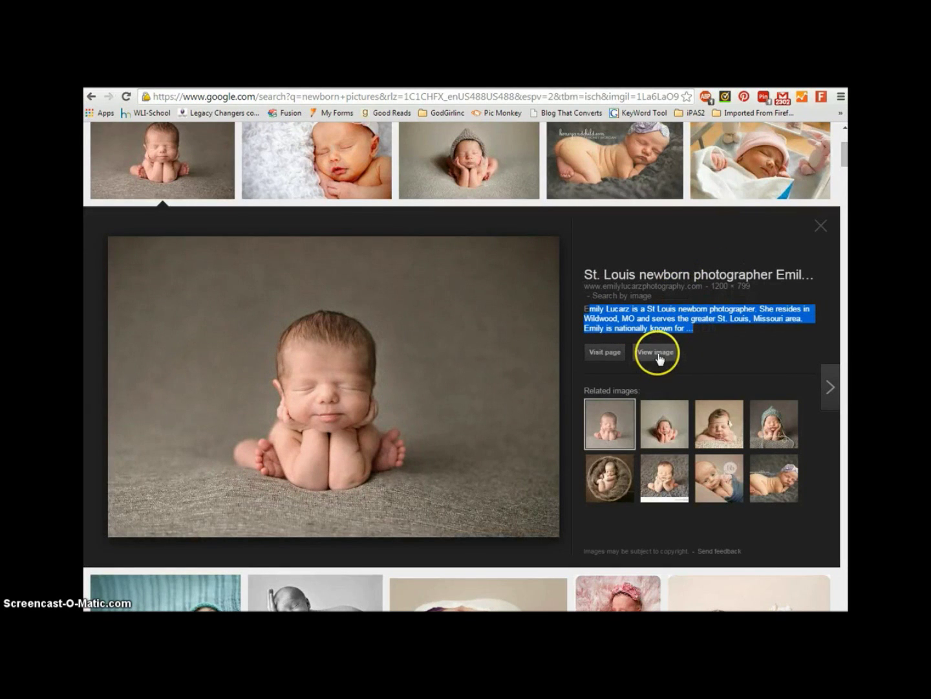
pyautogui.rightClick(387, 357)
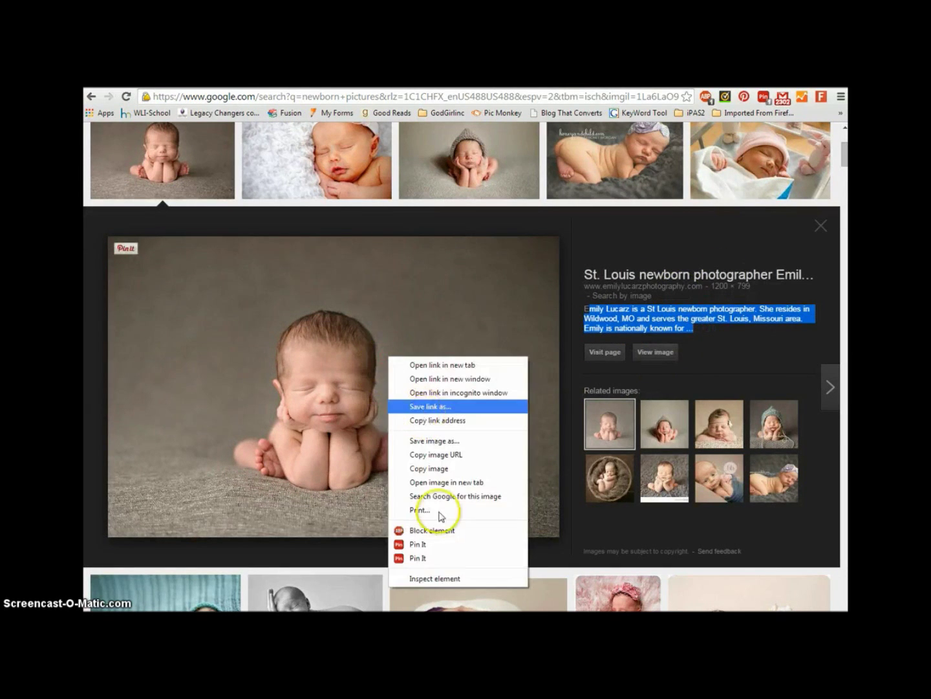
pyautogui.click(426, 443)
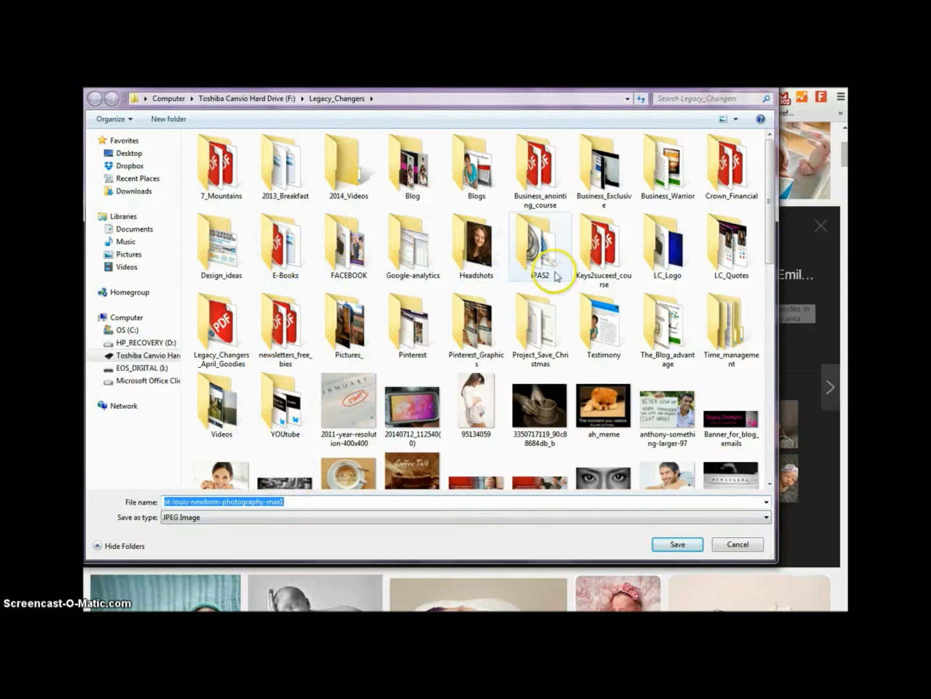
# Save the photo as st-louis-newborn-photography-max1 in F:\Kids, then open Computer from Start.
pyautogui.click(234, 102)
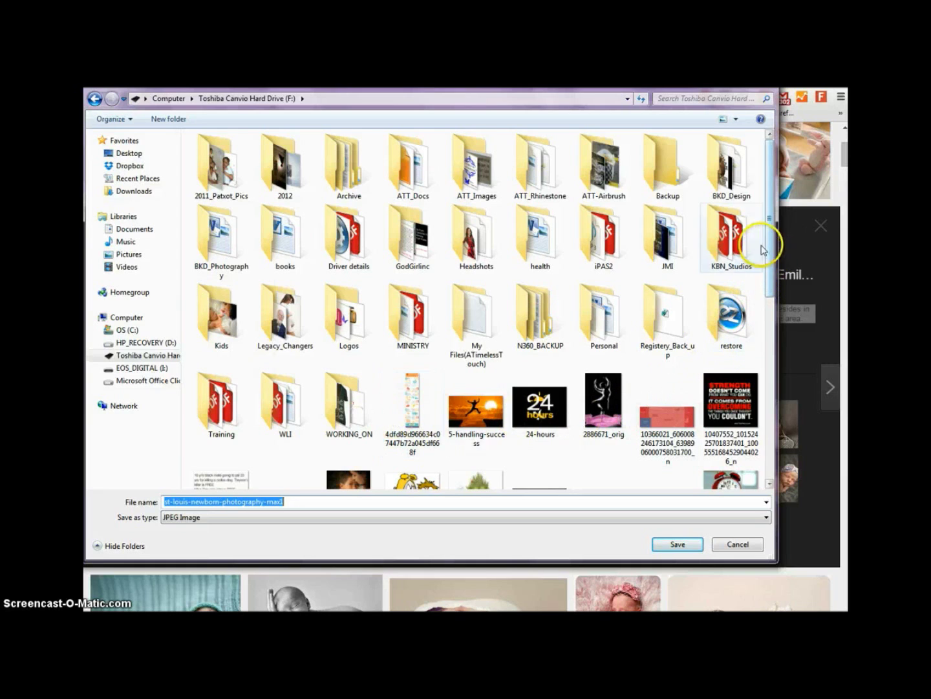
pyautogui.doubleClick(219, 311)
pyautogui.click(672, 551)
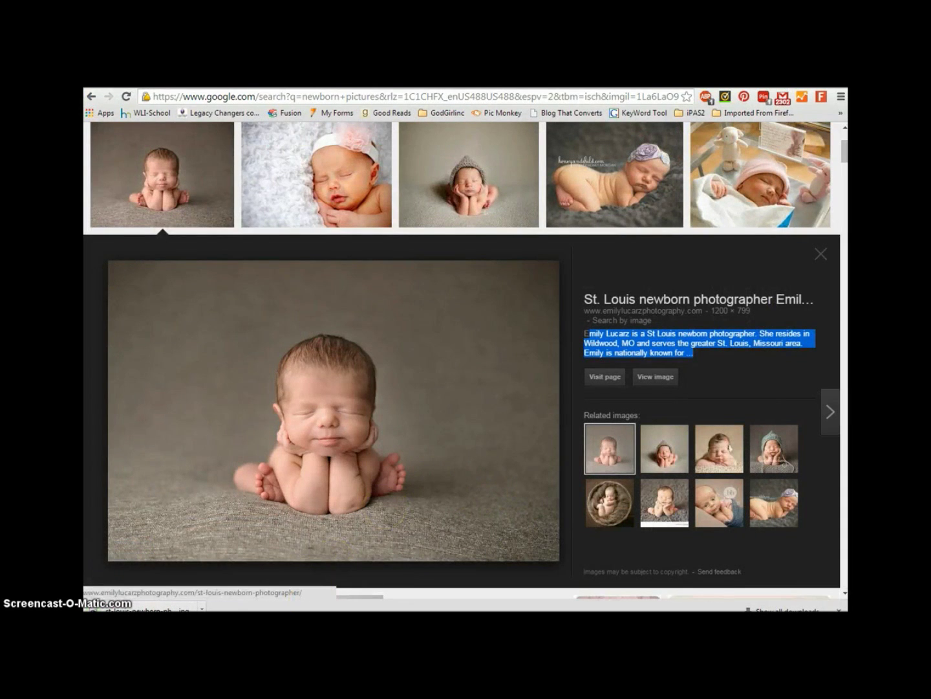
pyautogui.press('super')
pyautogui.click(262, 480)
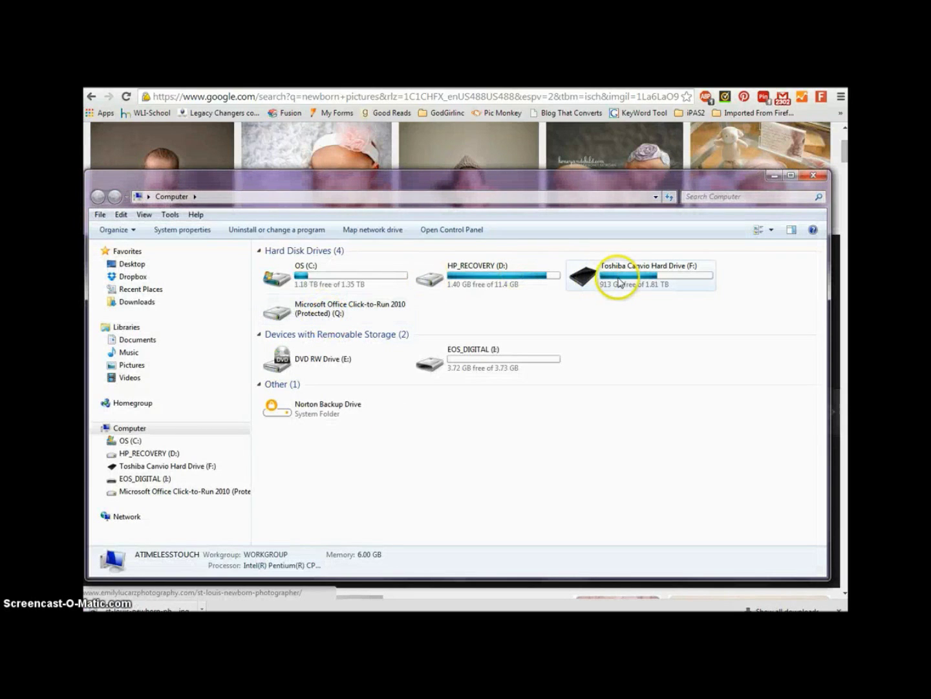
# Go to Toshiba Canvio (F:) > Kids and open st-louis-newborn-photography-max1's Properties.
pyautogui.doubleClick(619, 282)
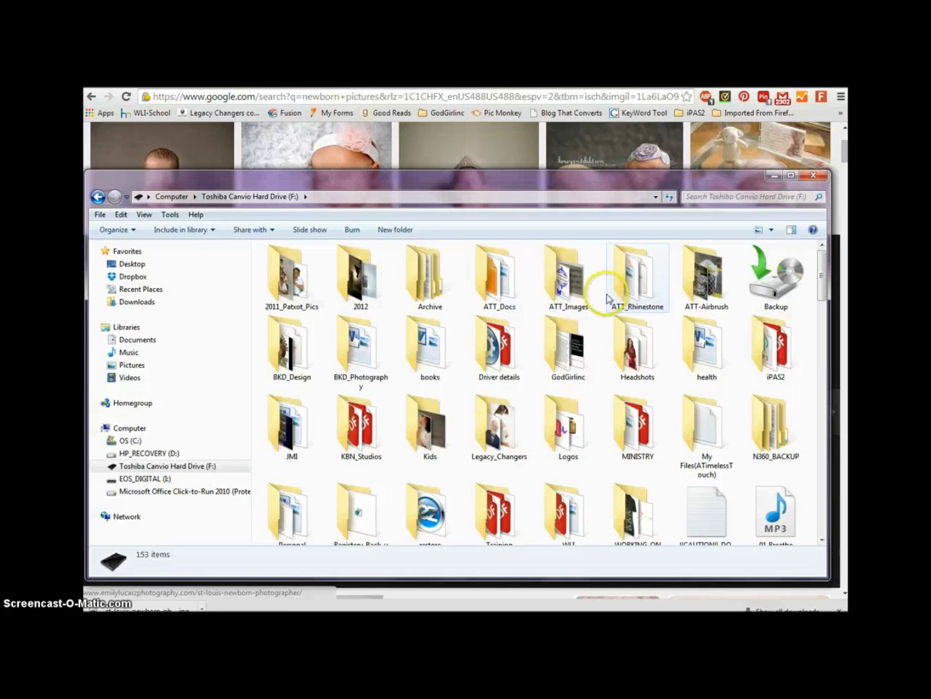
pyautogui.doubleClick(427, 432)
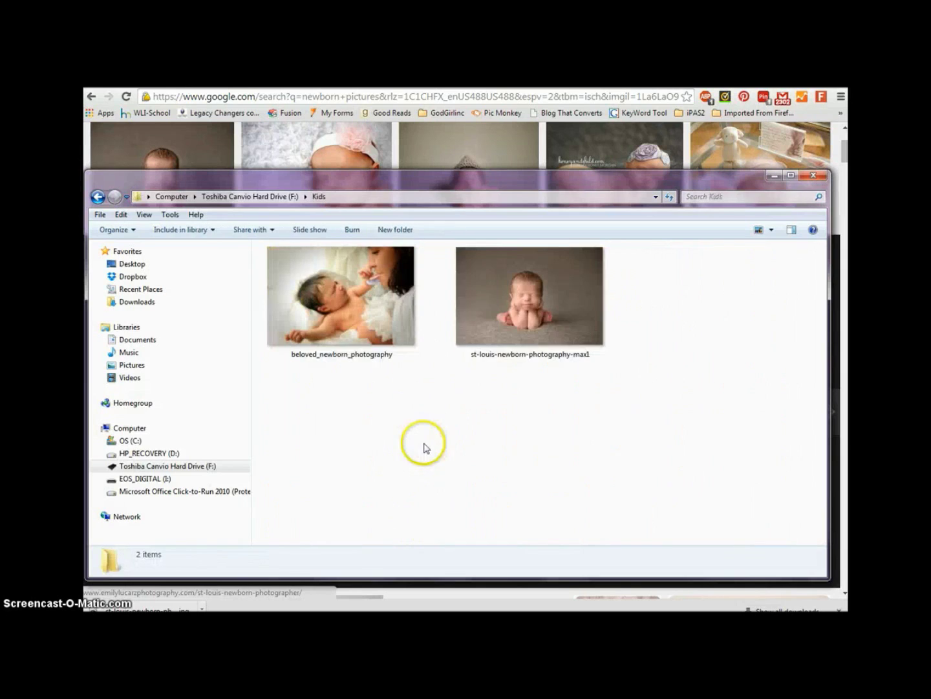
pyautogui.rightClick(487, 359)
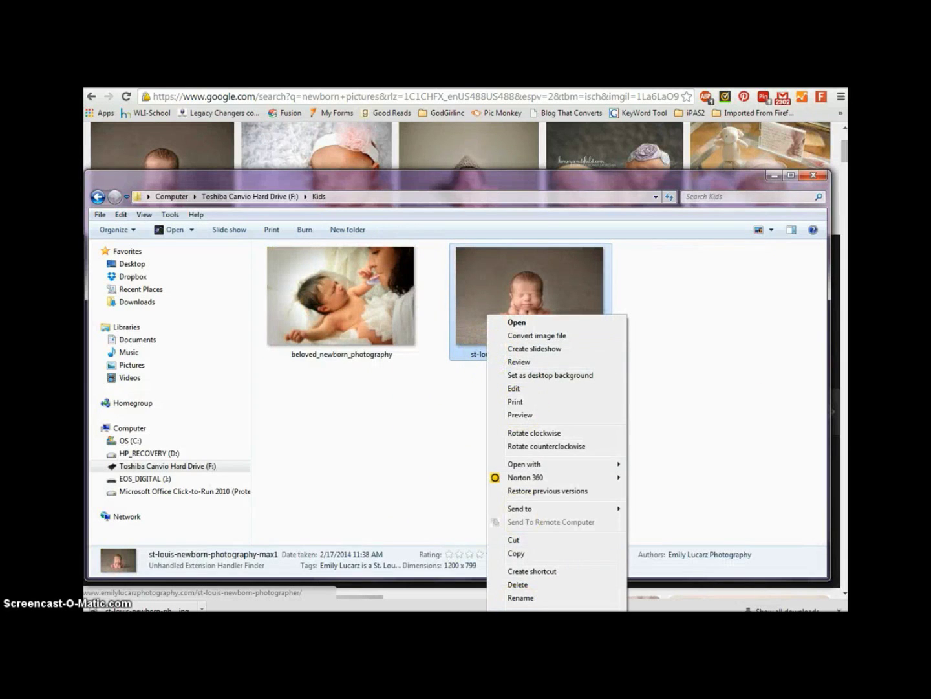
pyautogui.click(517, 597)
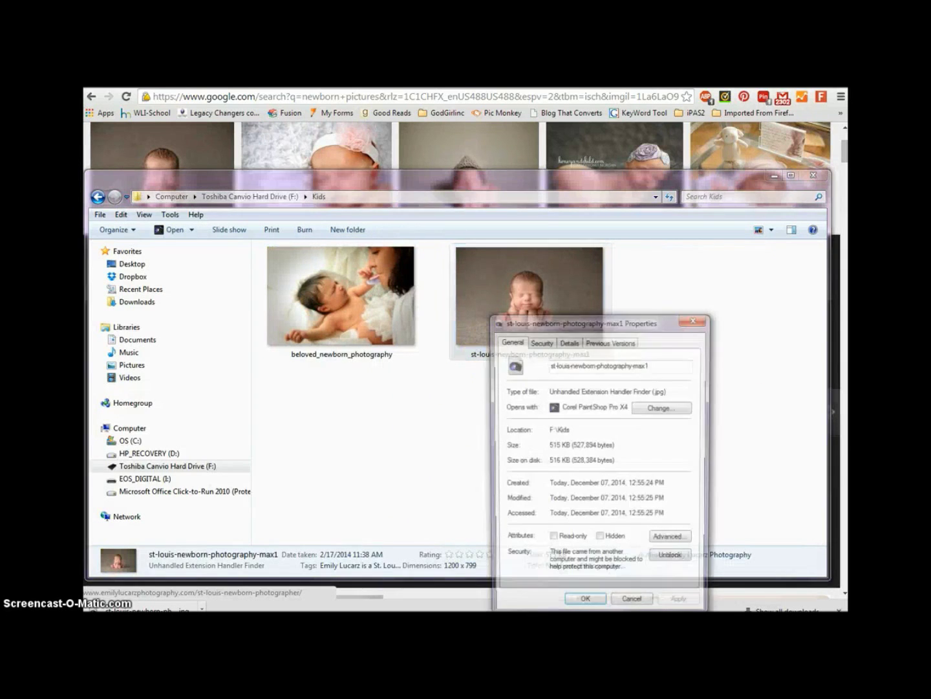
# Switch between the Security, Details and General tabs of the photo's Properties.
pyautogui.click(543, 343)
pyautogui.click(567, 343)
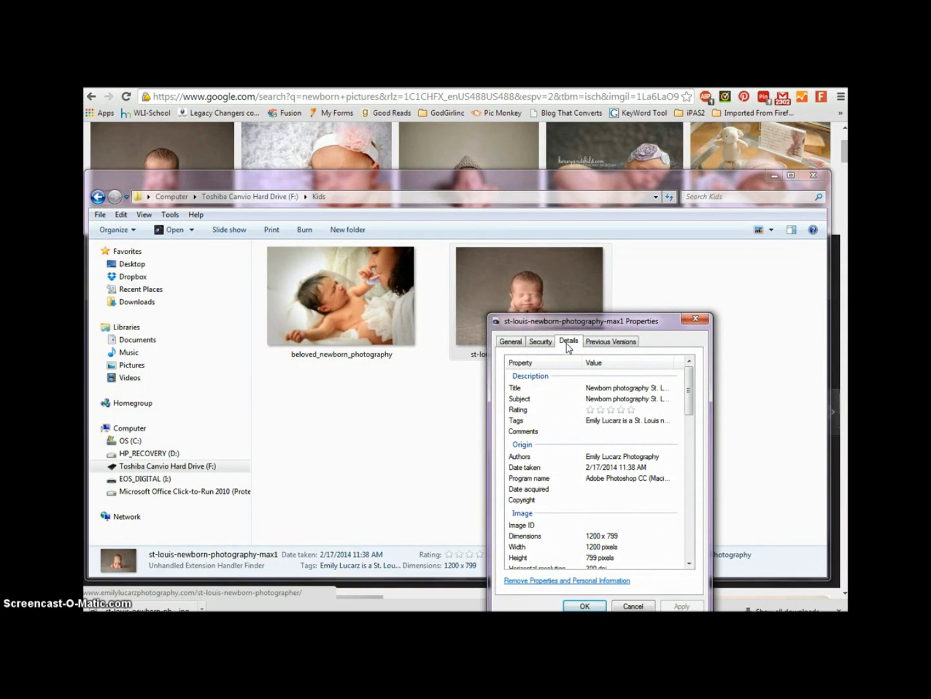
pyautogui.click(511, 343)
pyautogui.click(511, 343)
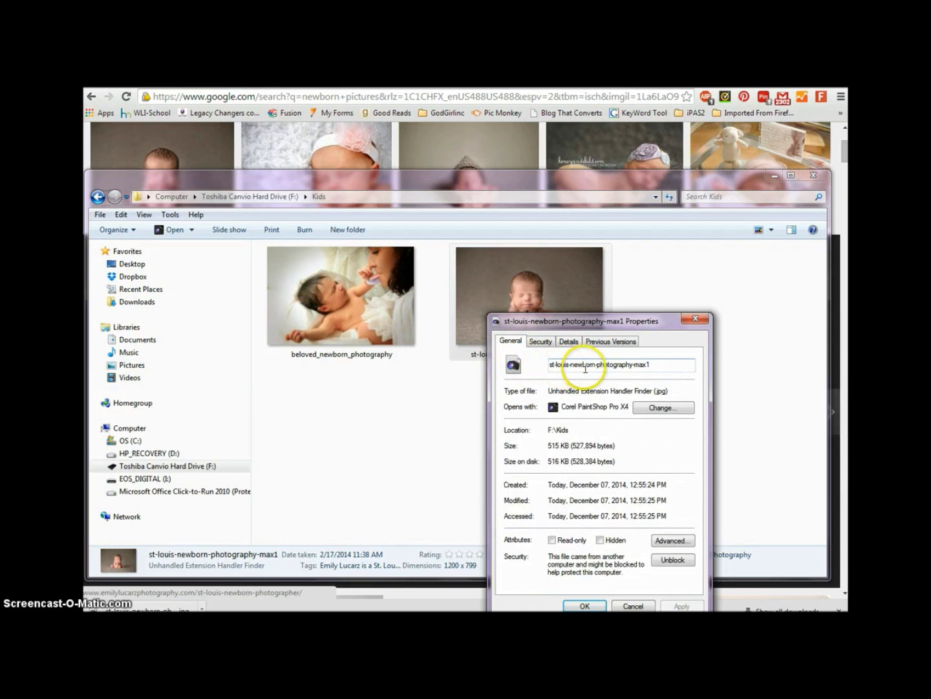
pyautogui.click(541, 341)
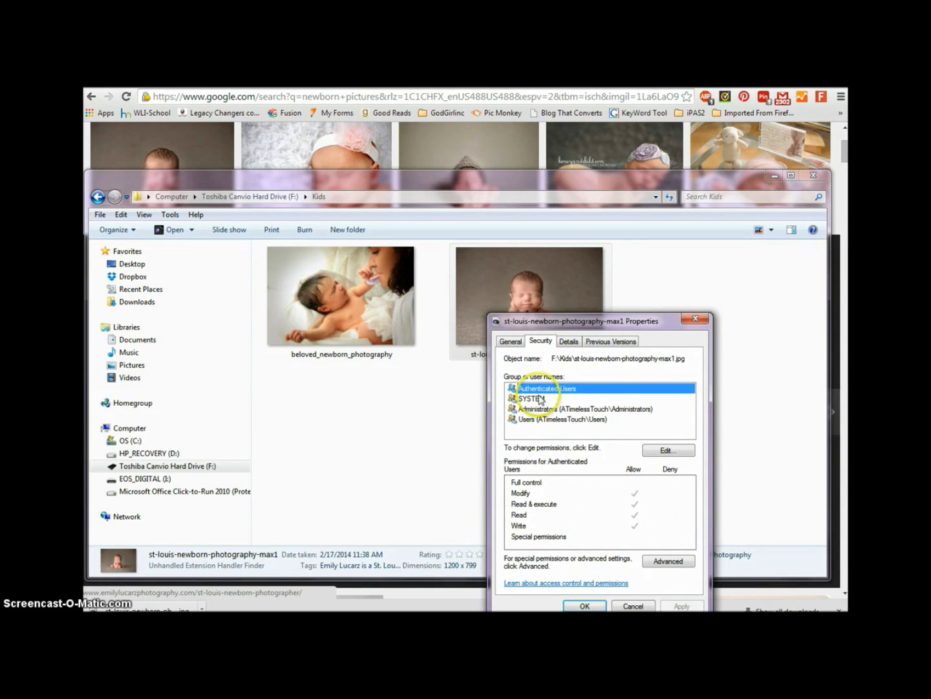
pyautogui.click(569, 340)
# Check the Subject, Tags, Copyright and Comments values, scroll to image data, then close Properties.
pyautogui.click(615, 399)
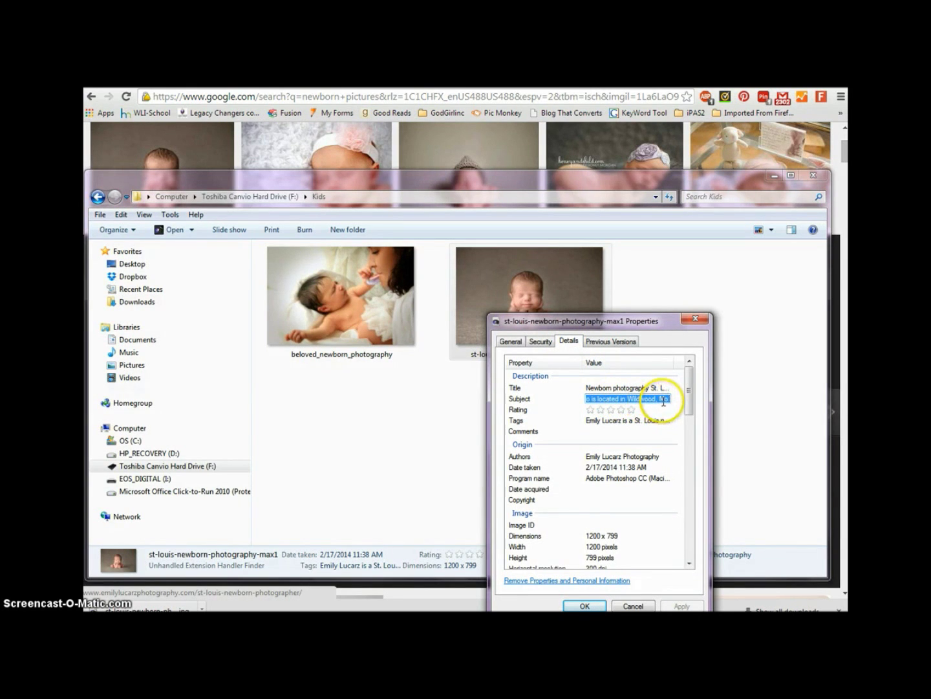
pyautogui.click(621, 421)
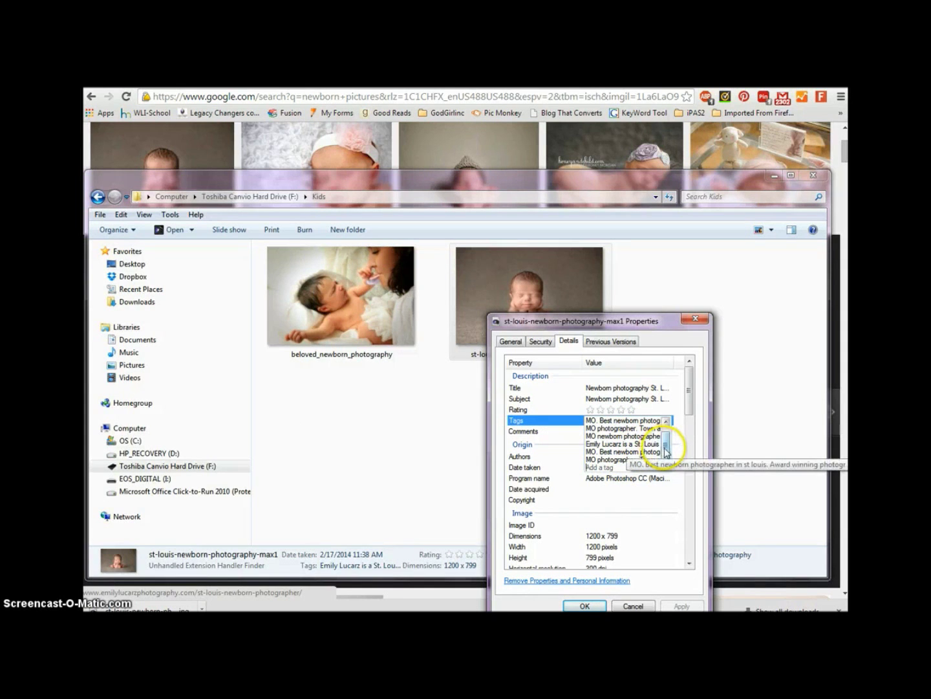
pyautogui.moveTo(668, 455); pyautogui.dragTo(672, 439)
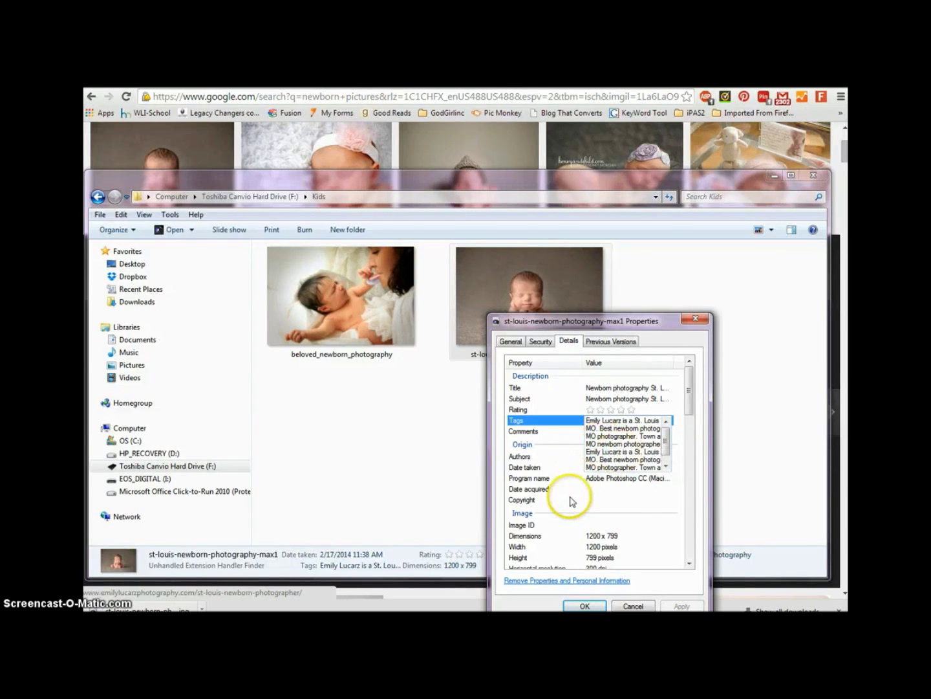
pyautogui.click(631, 410)
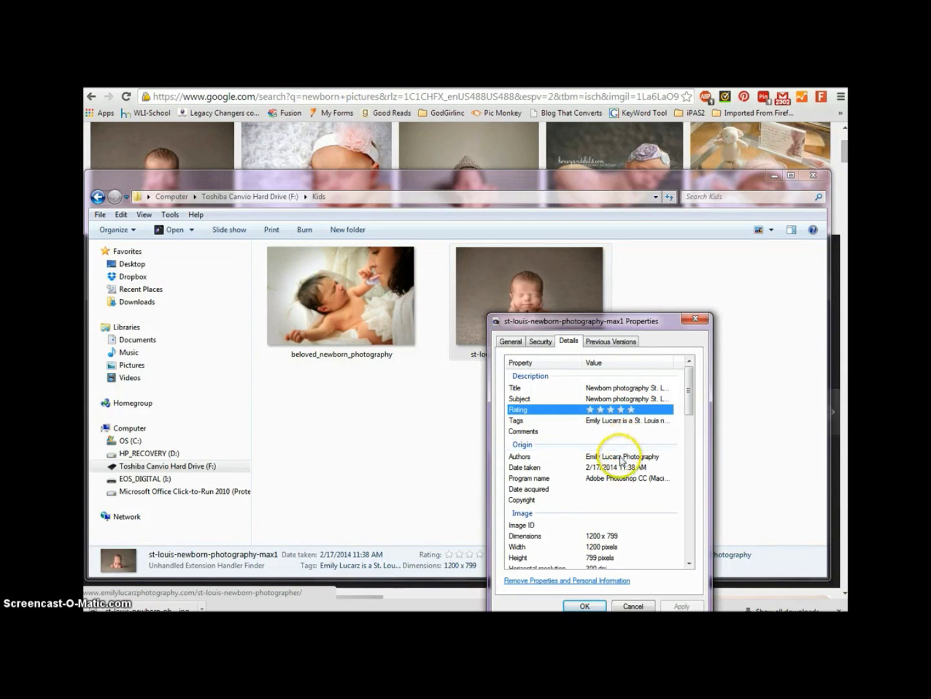
pyautogui.click(605, 502)
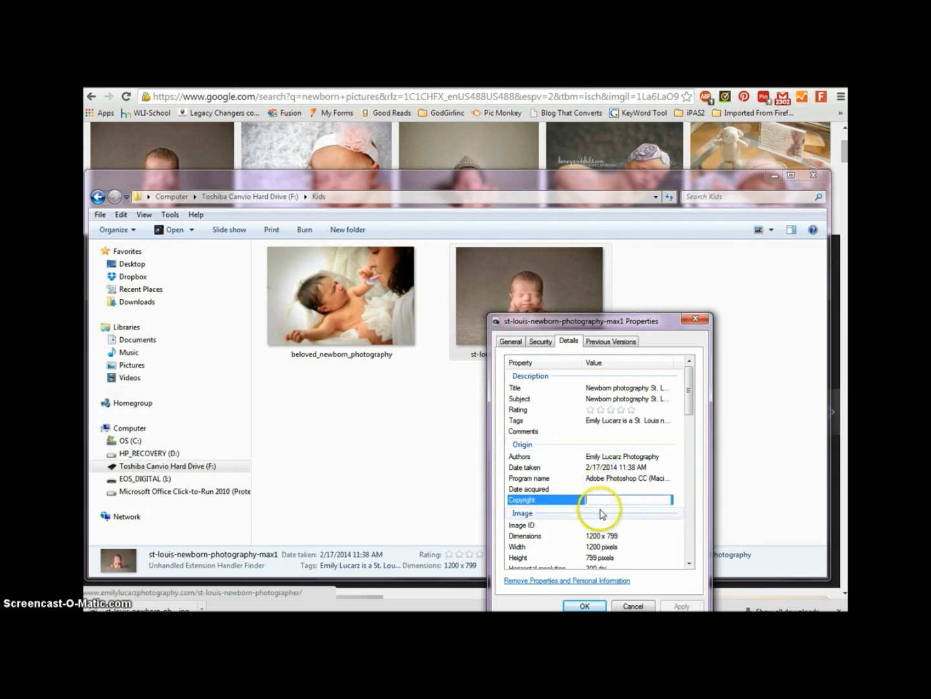
pyautogui.click(612, 431)
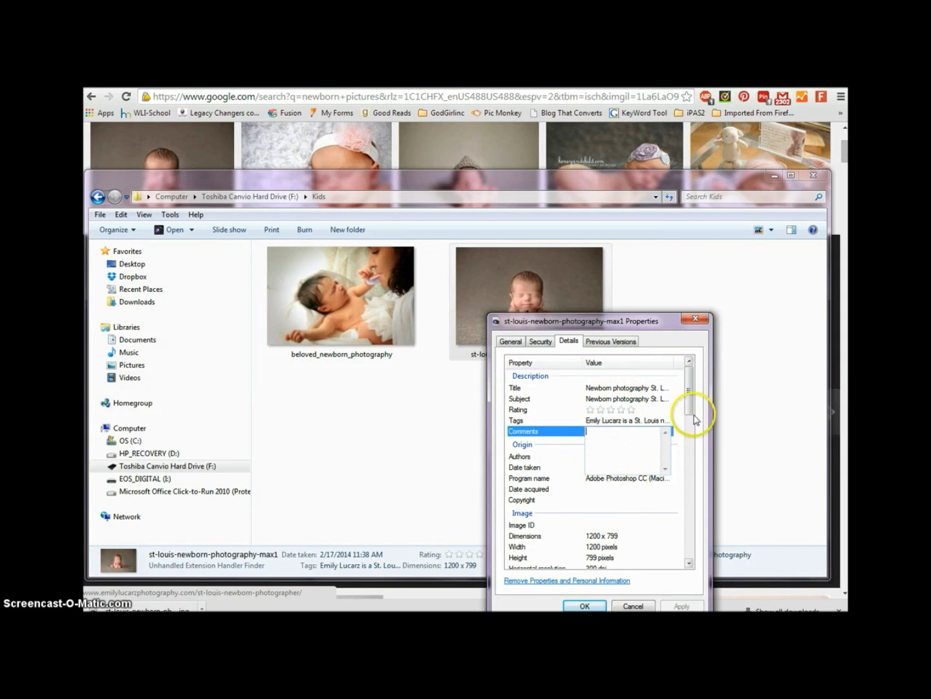
pyautogui.scroll(-4, 692, 415)
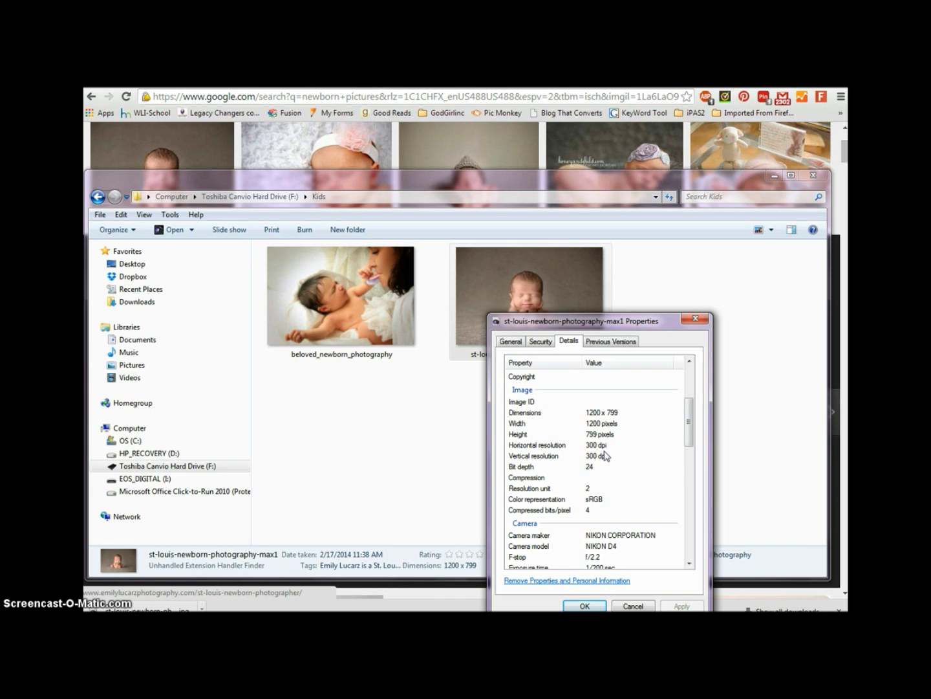
pyautogui.click(694, 318)
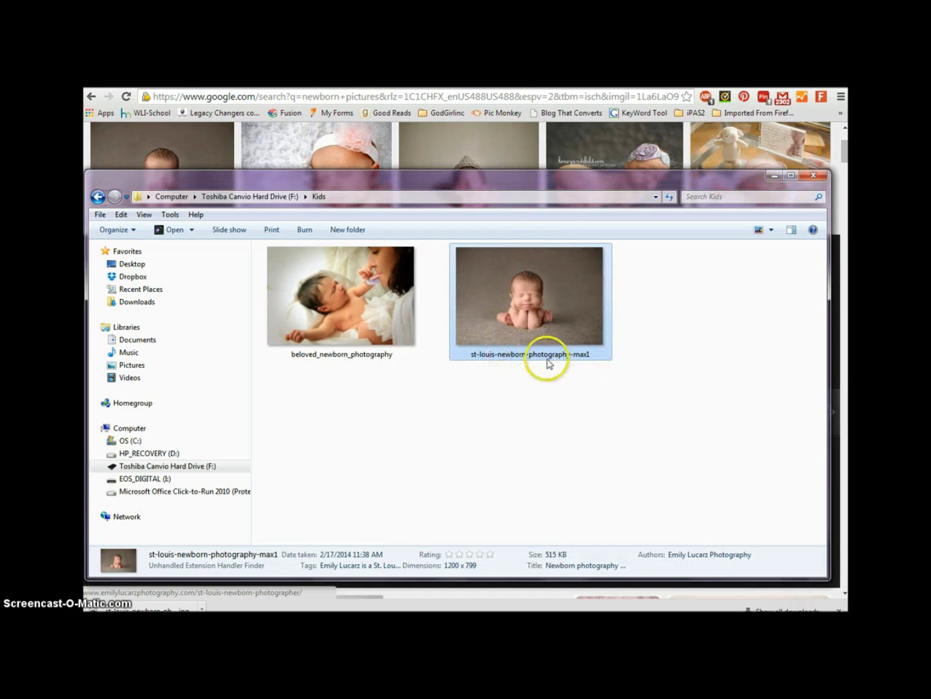
# Read the photo's info tip in Kids, then minimise Explorer to reveal Chrome.
pyautogui.moveTo(526, 285)
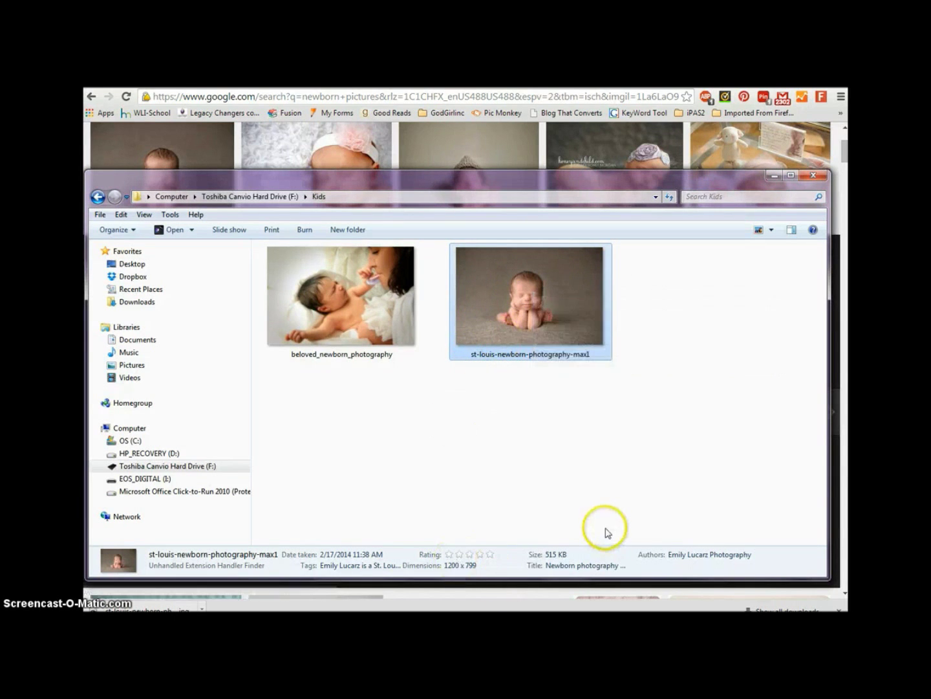
pyautogui.moveTo(579, 353)
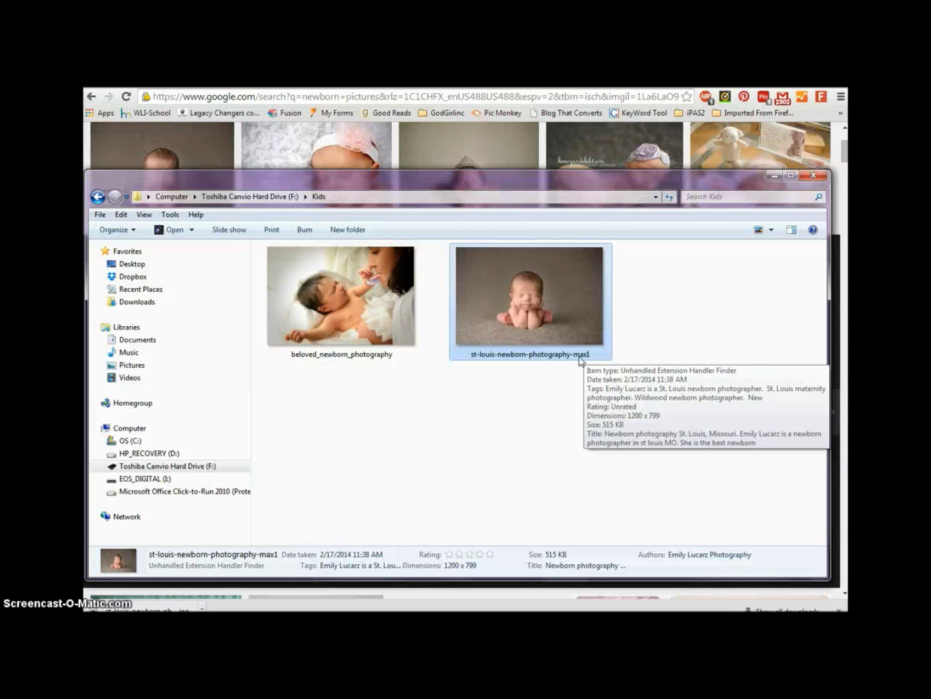
pyautogui.click(774, 175)
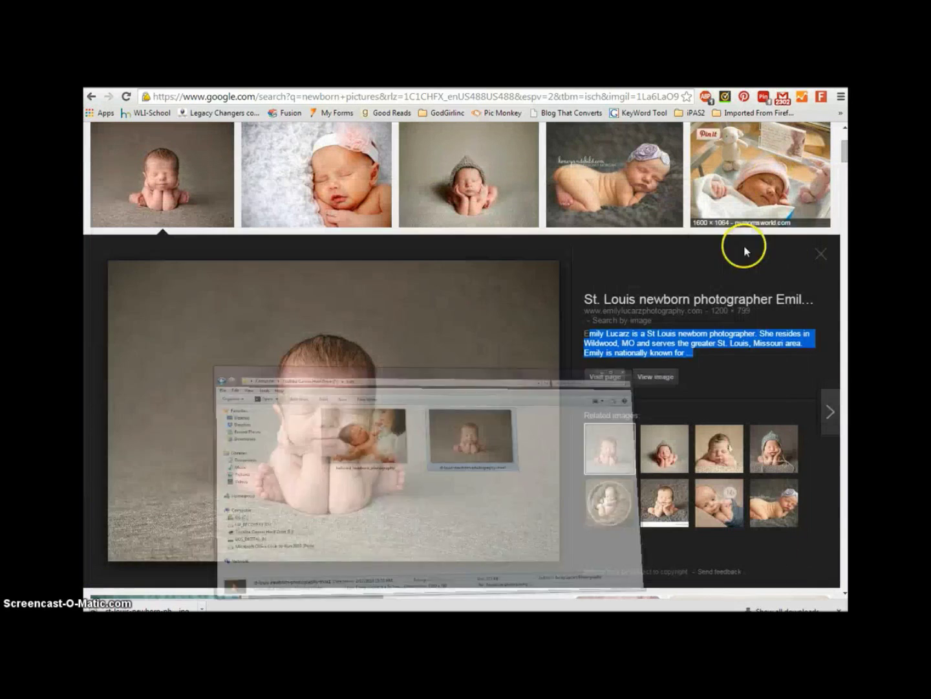
# Close the photo preview and scroll up and down through the newborn pictures results.
pyautogui.click(820, 256)
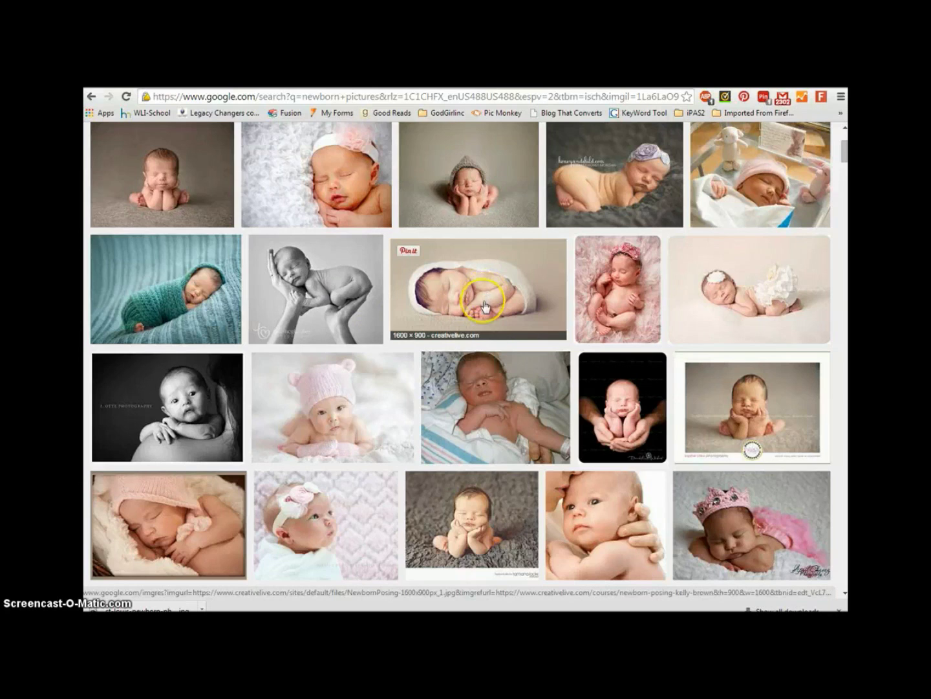
pyautogui.scroll(-5, 484, 304)
pyautogui.scroll(-5, 479, 504)
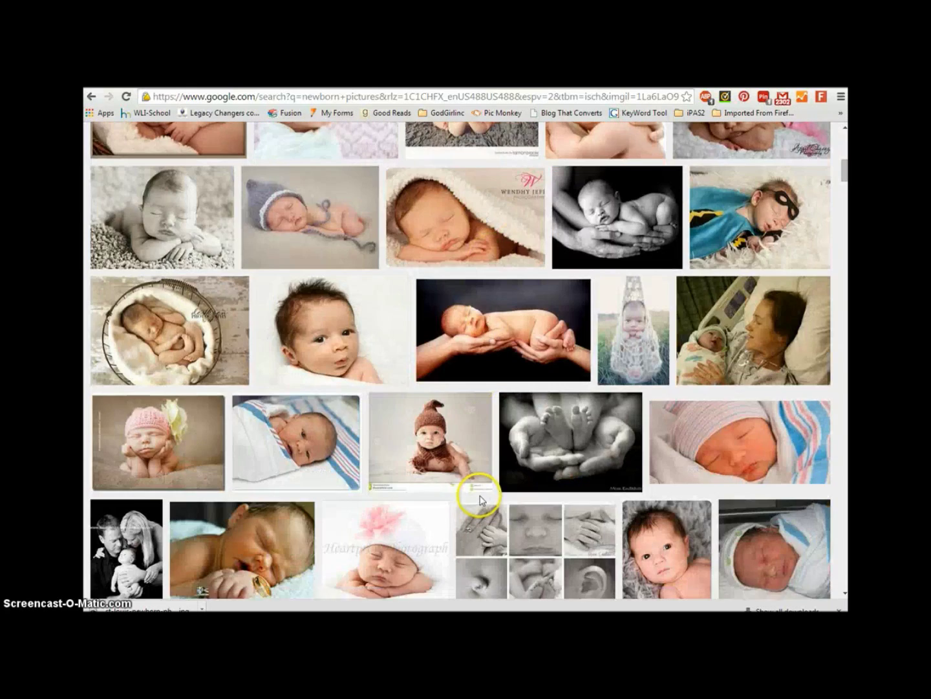
pyautogui.scroll(-4, 378, 489)
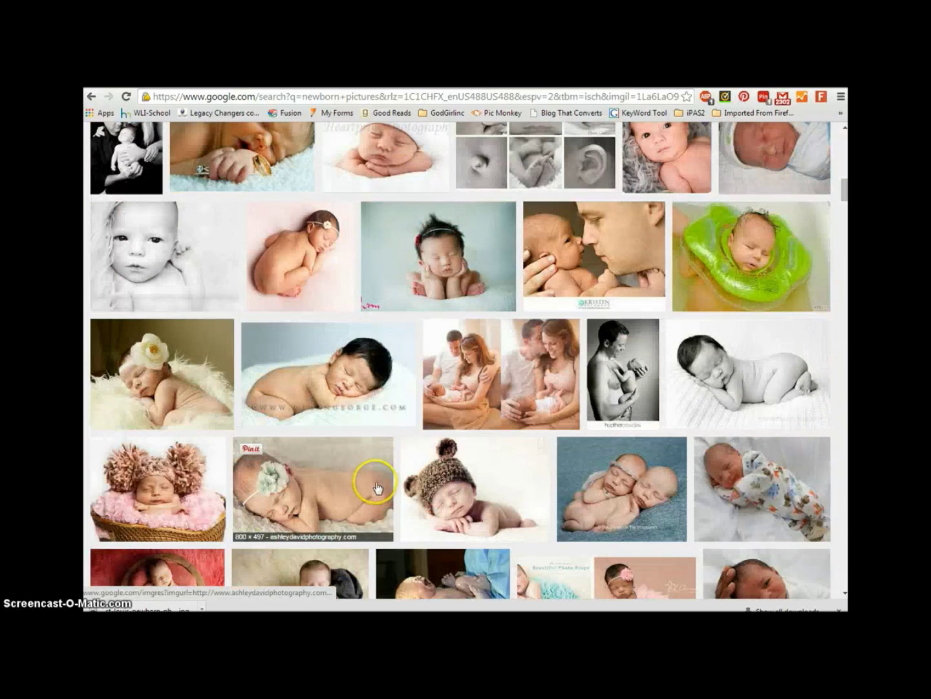
pyautogui.scroll(15, 395, 401)
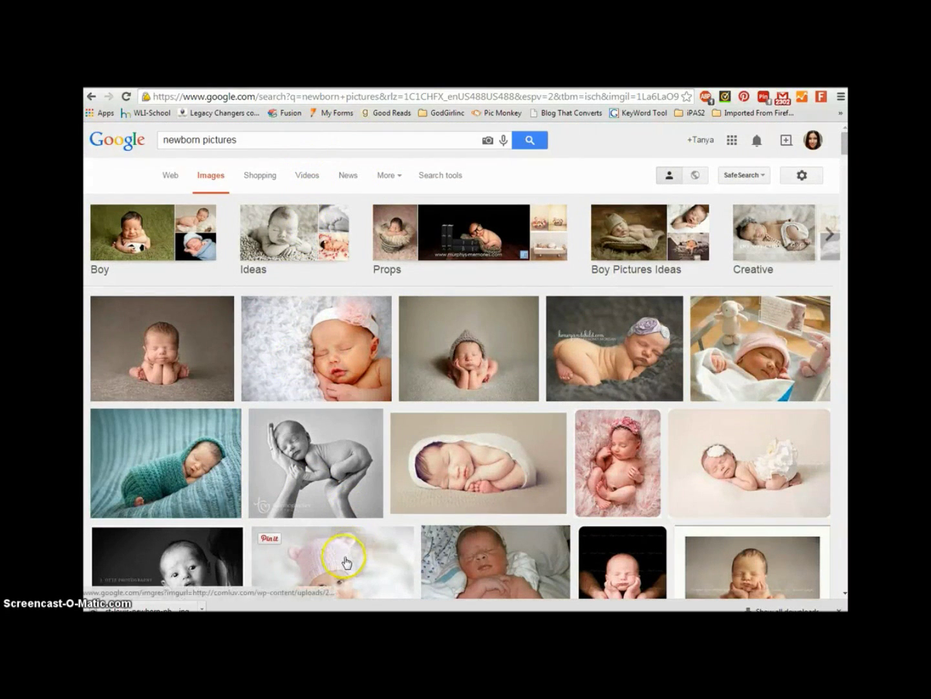
pyautogui.scroll(-10, 408, 497)
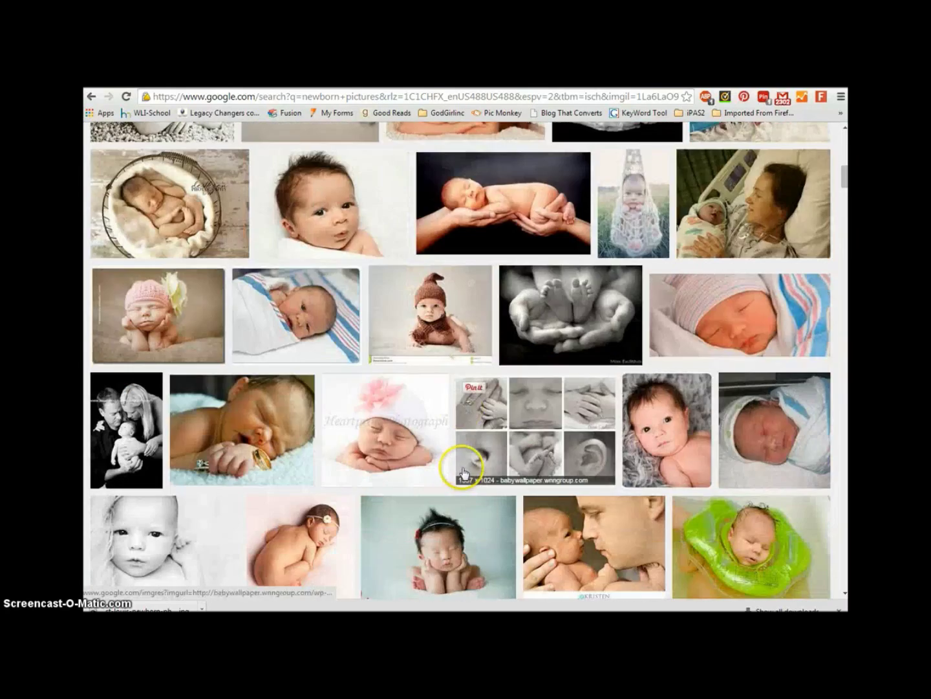
pyautogui.scroll(-6, 477, 472)
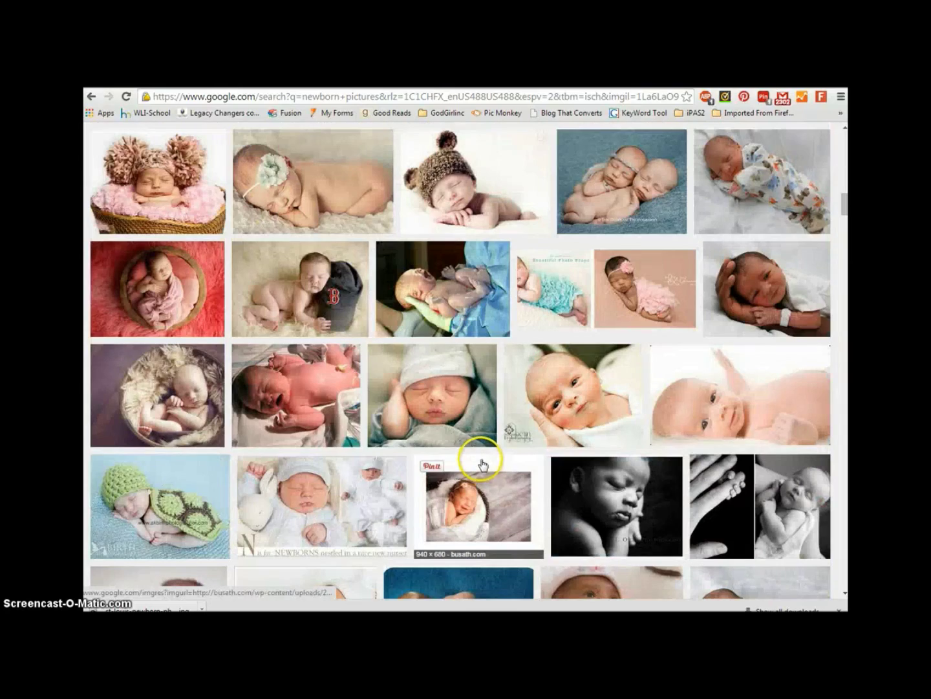
pyautogui.scroll(-3, 481, 463)
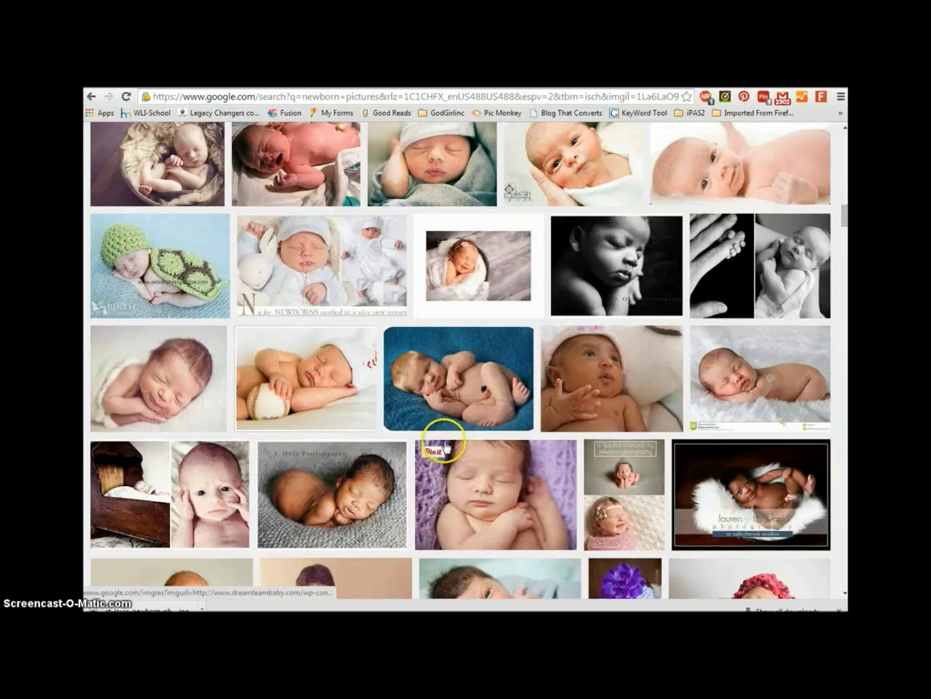
pyautogui.scroll(8, 452, 439)
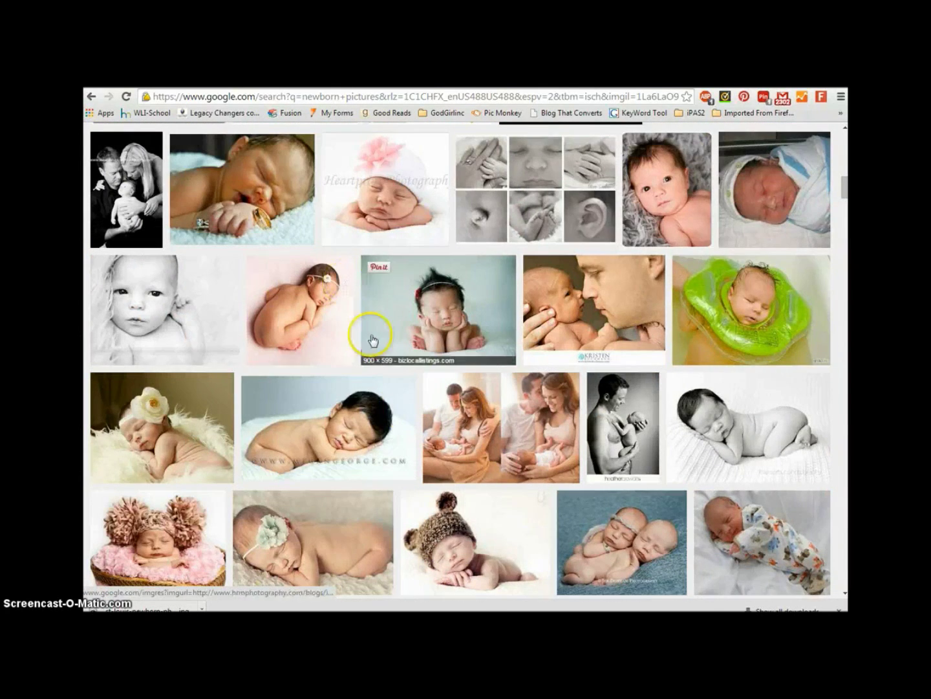
pyautogui.scroll(3, 370, 333)
pyautogui.scroll(5, 371, 390)
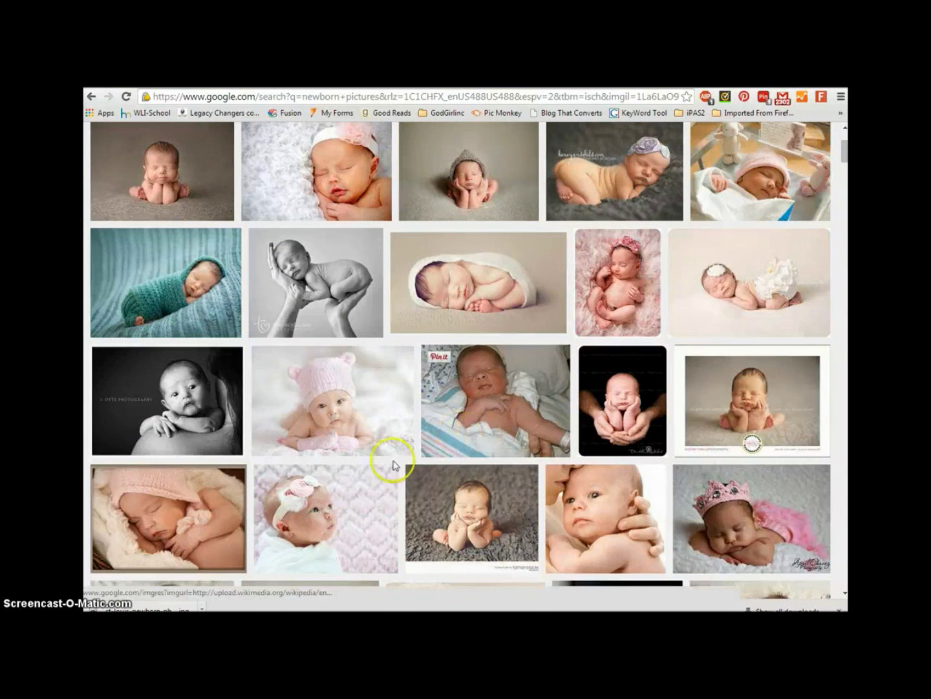
pyautogui.scroll(-3, 354, 507)
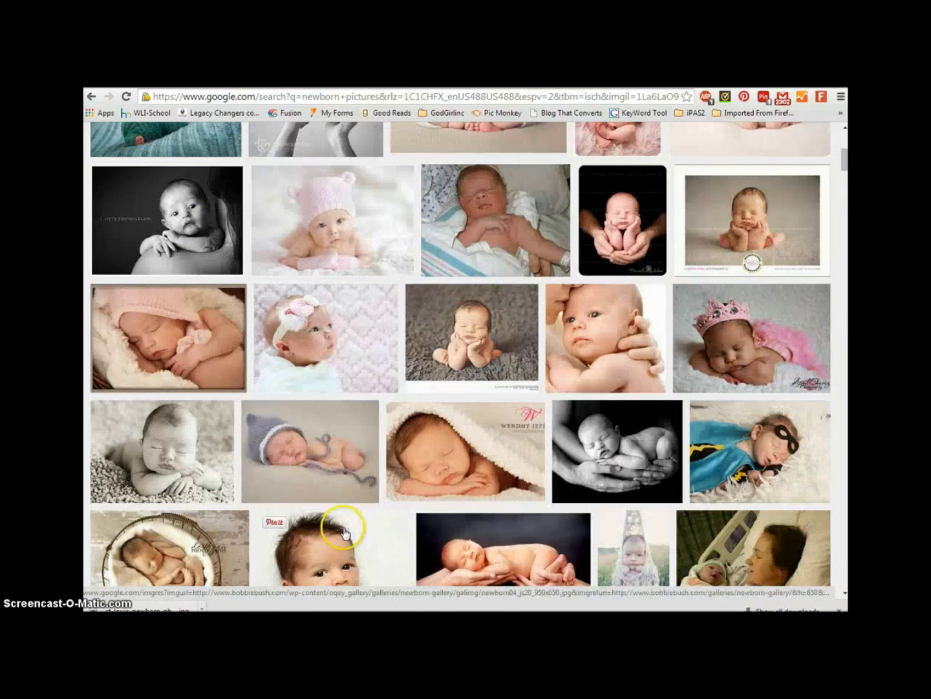